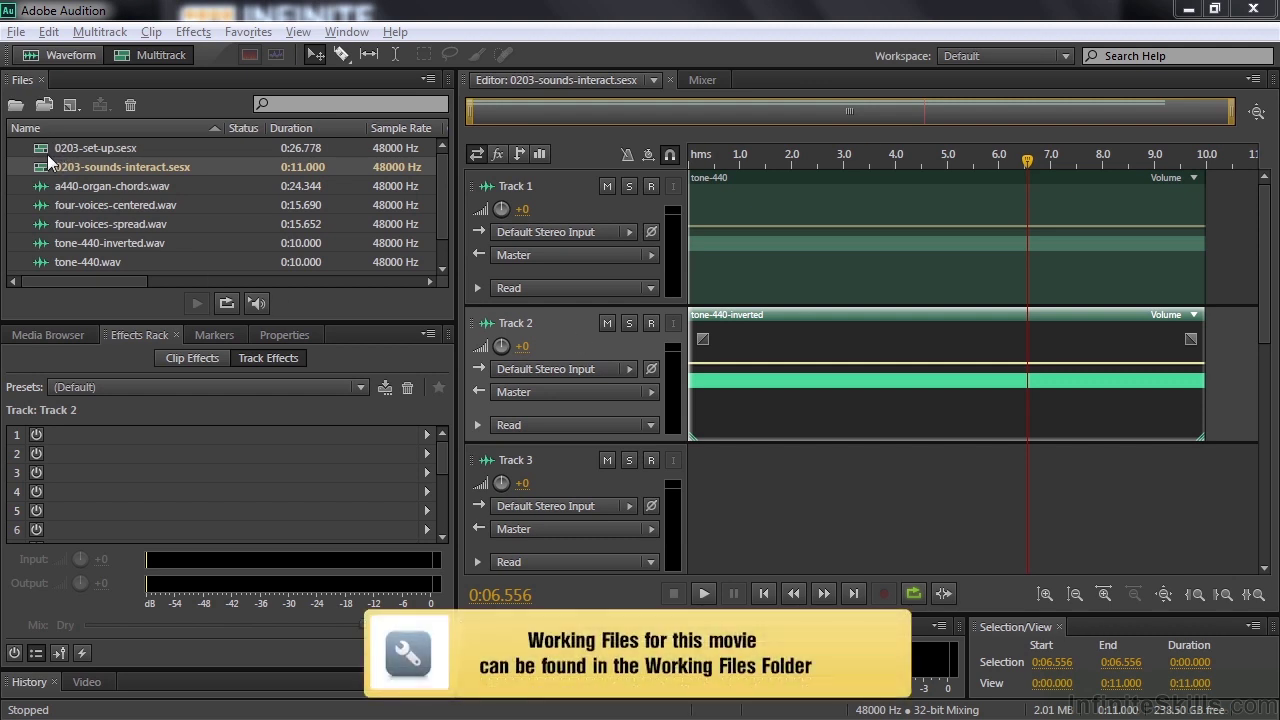
Bring up the Open File dialog from the File menu and close it without opening anything
click(17, 32)
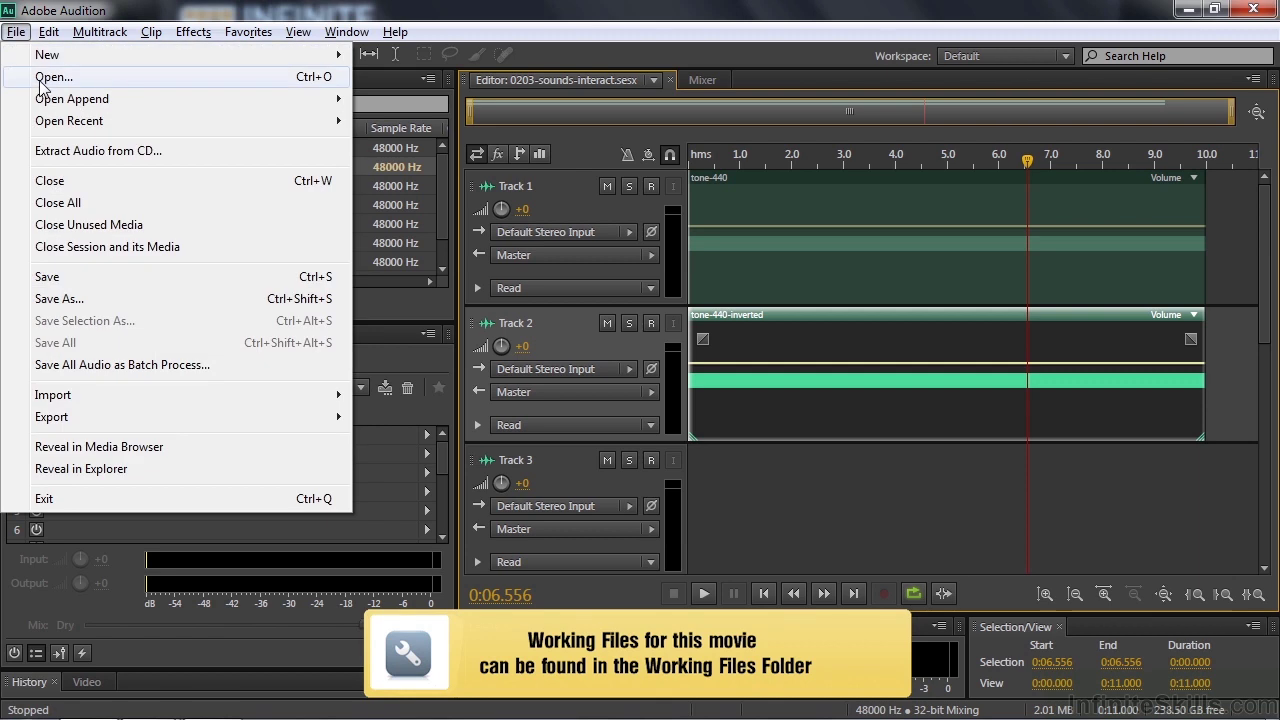
click(42, 80)
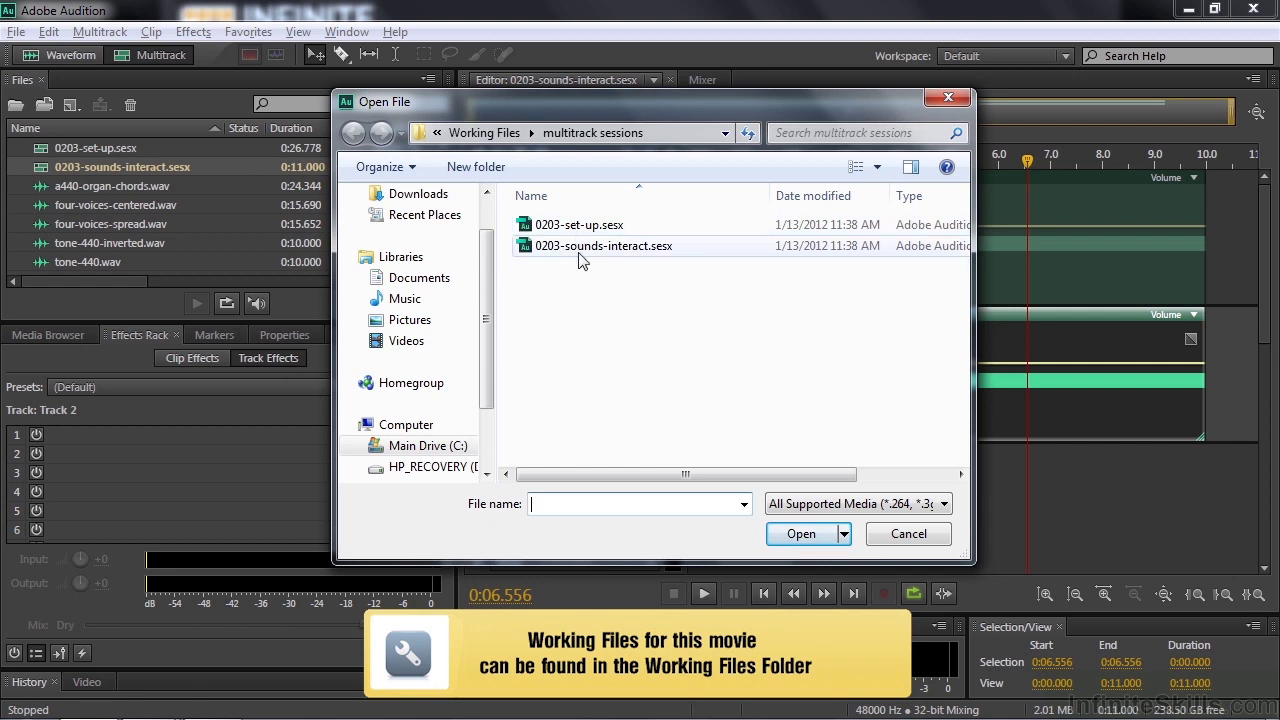
click(900, 535)
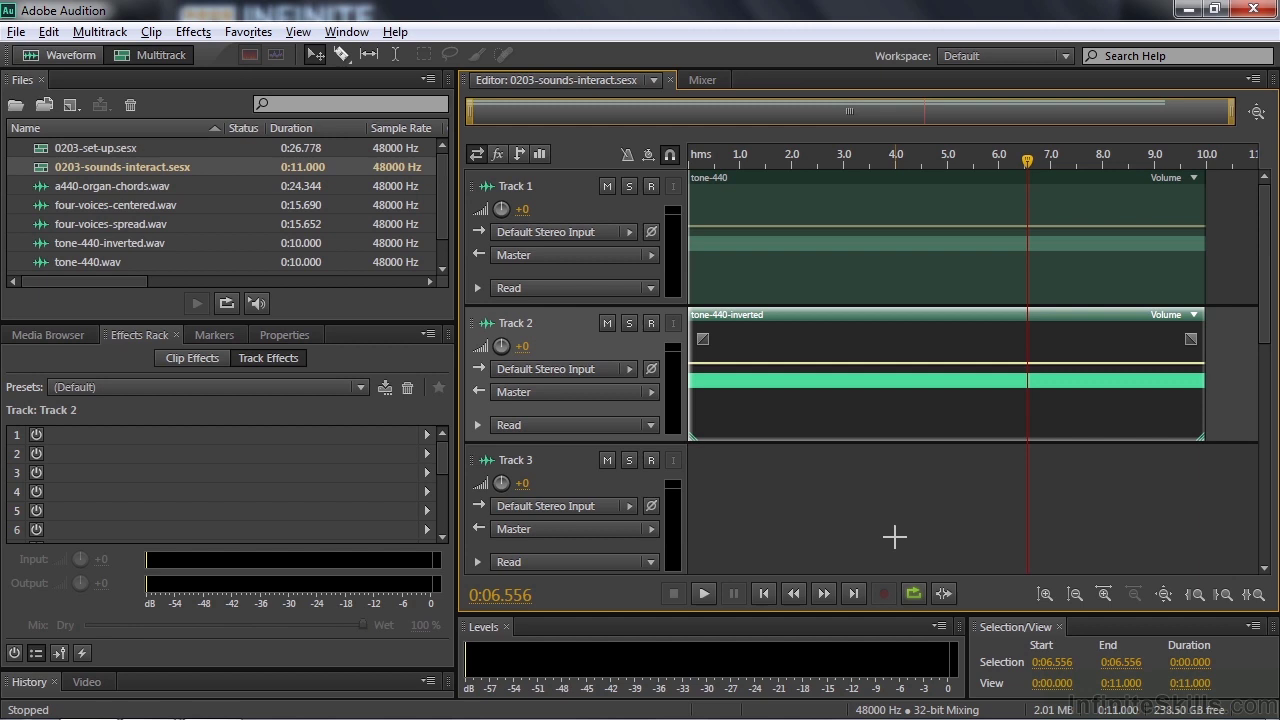
Open a440-organ-chords.wav and play it briefly from about nine seconds
double_click(41, 188)
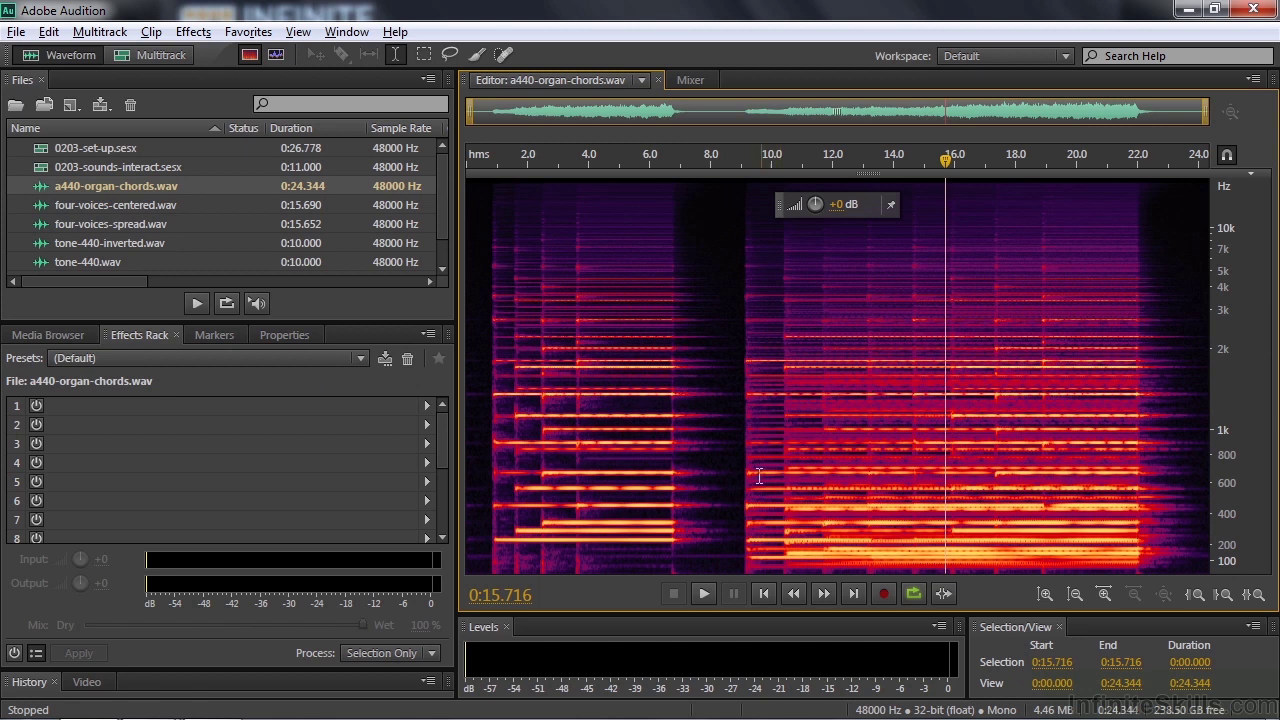
click(744, 475)
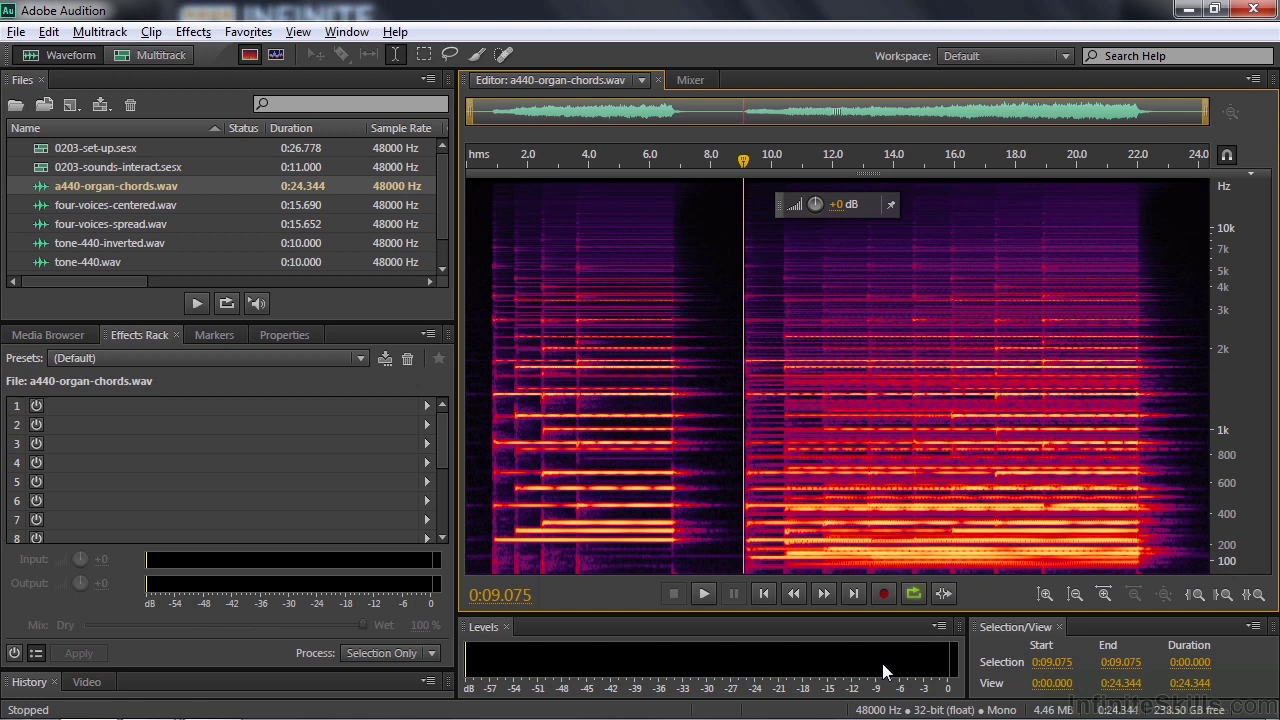
key(space)
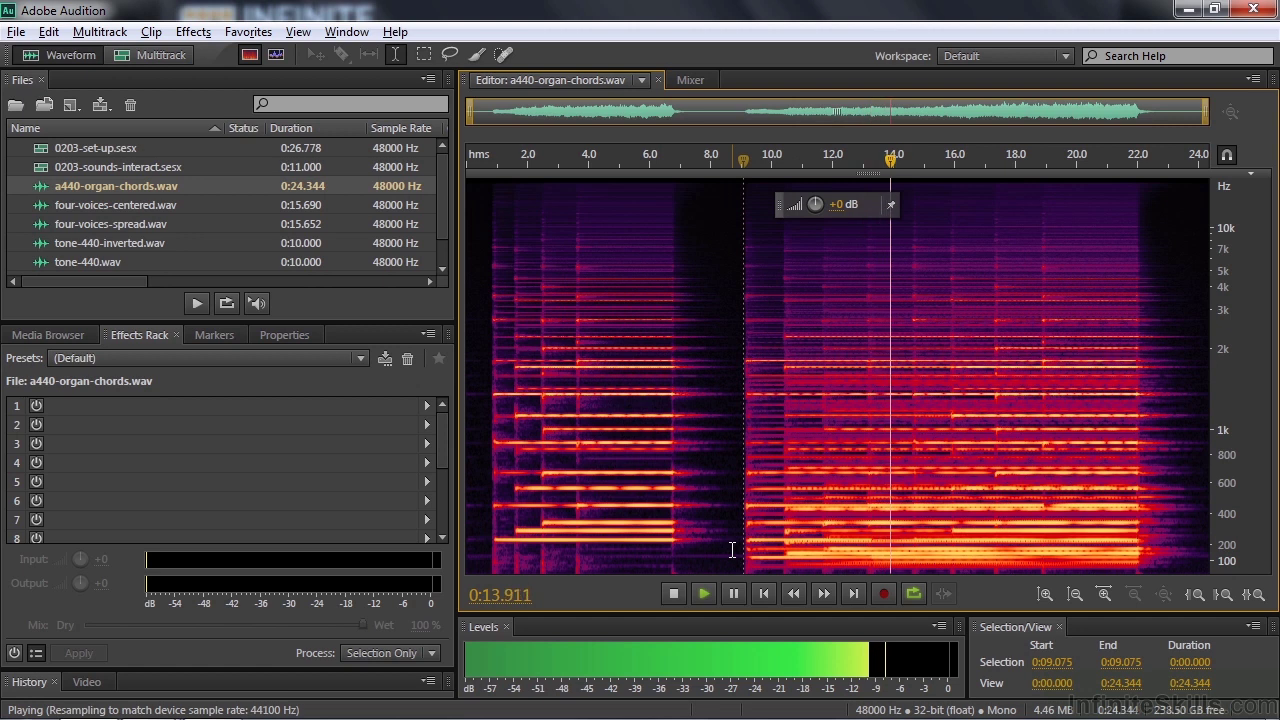
key(space)
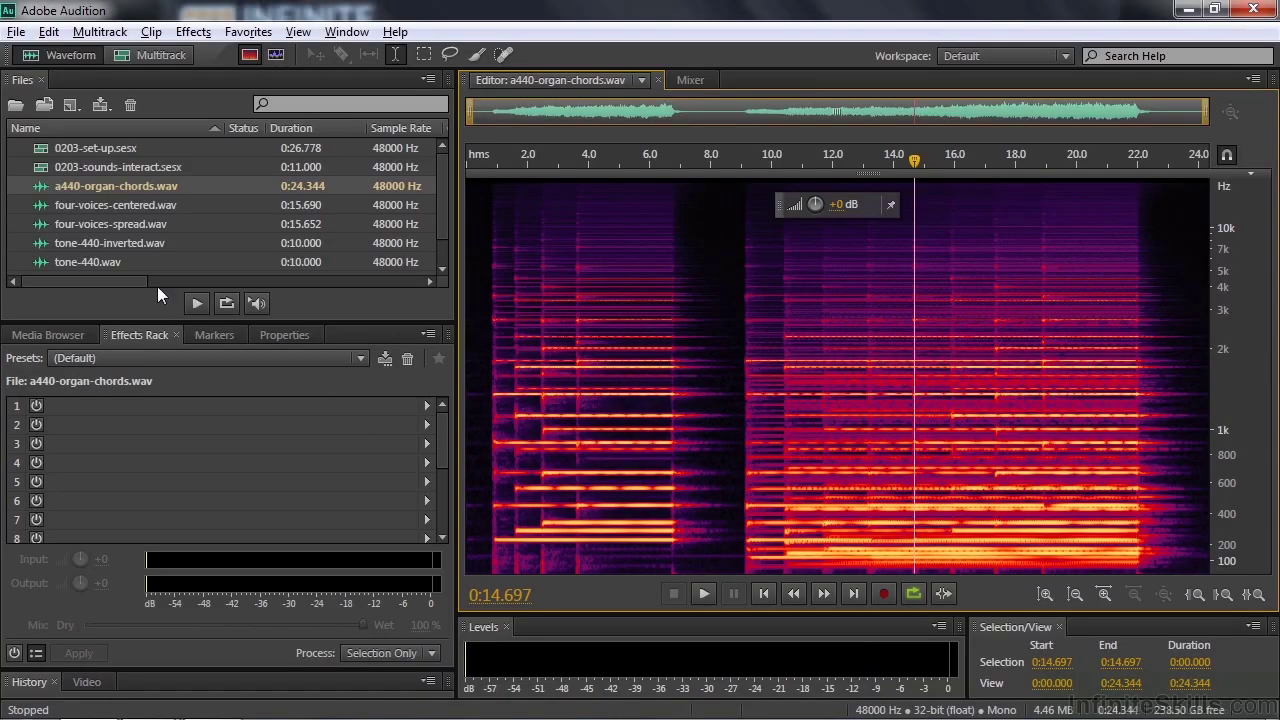
Reopen the 0203-sounds-interact session and play Track 1 alone from about 1 s, then unmute Track 2
double_click(42, 168)
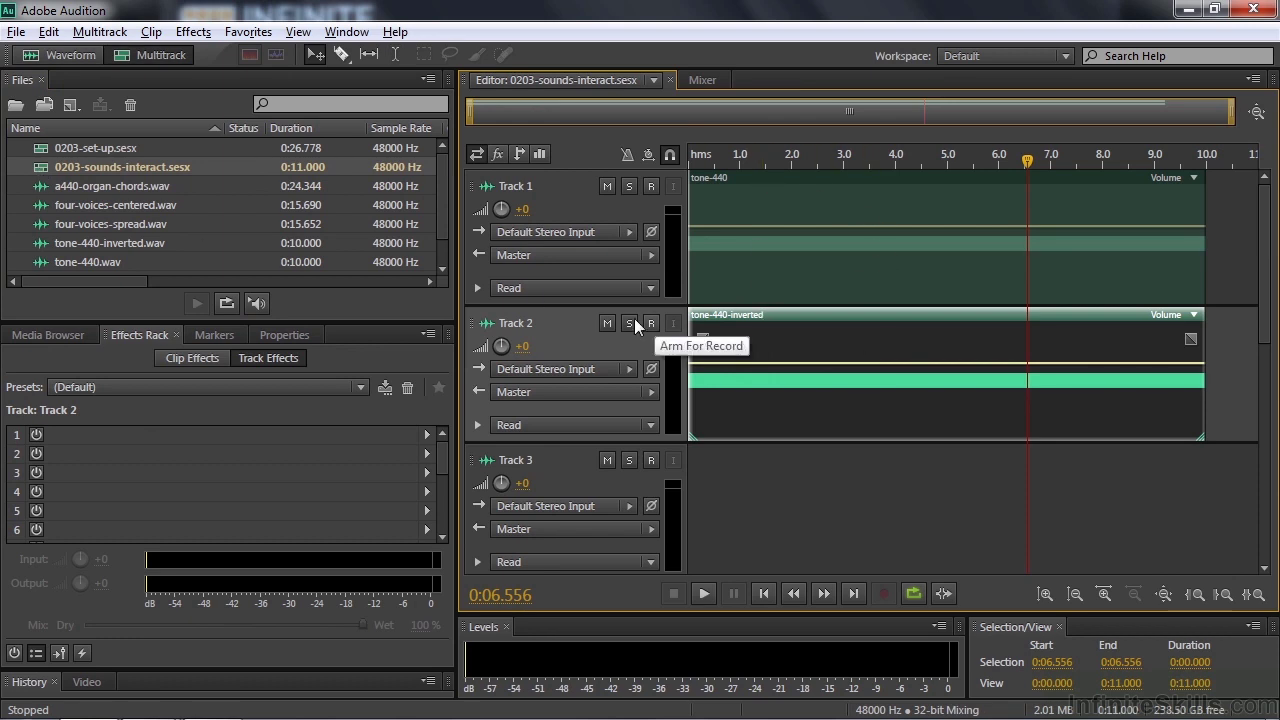
click(607, 323)
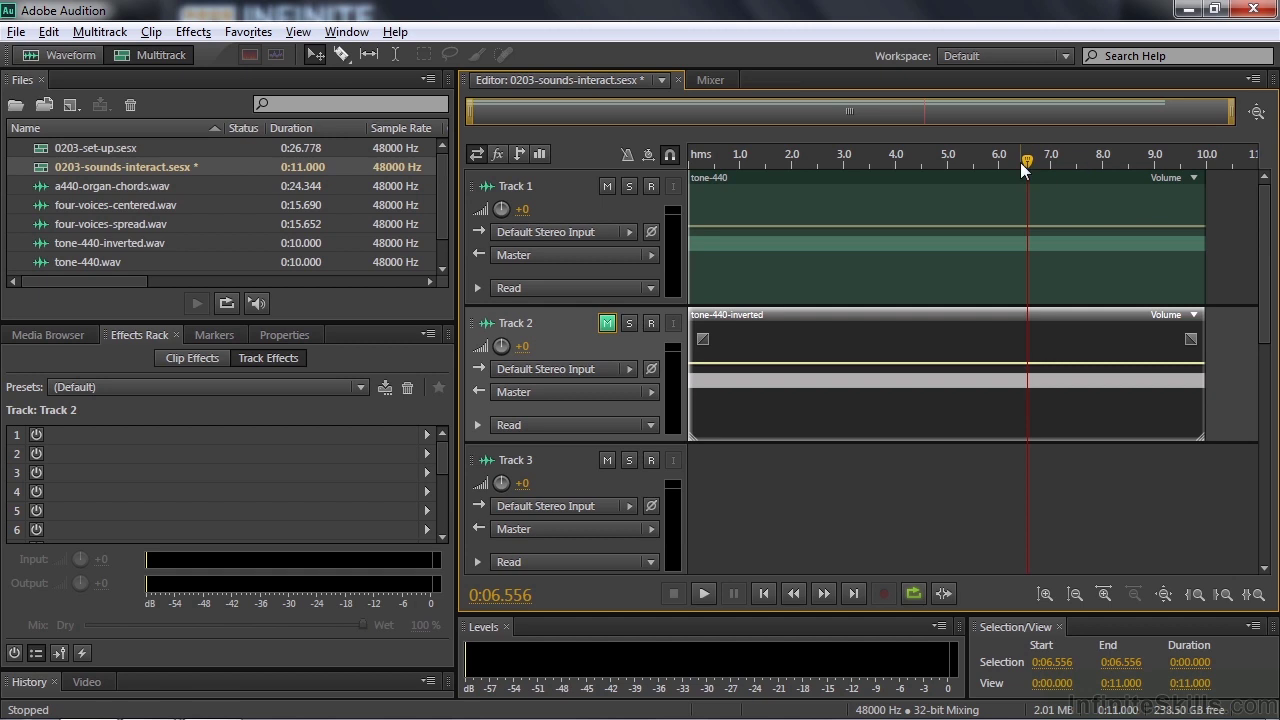
drag(1030, 162, 741, 160)
key(space)
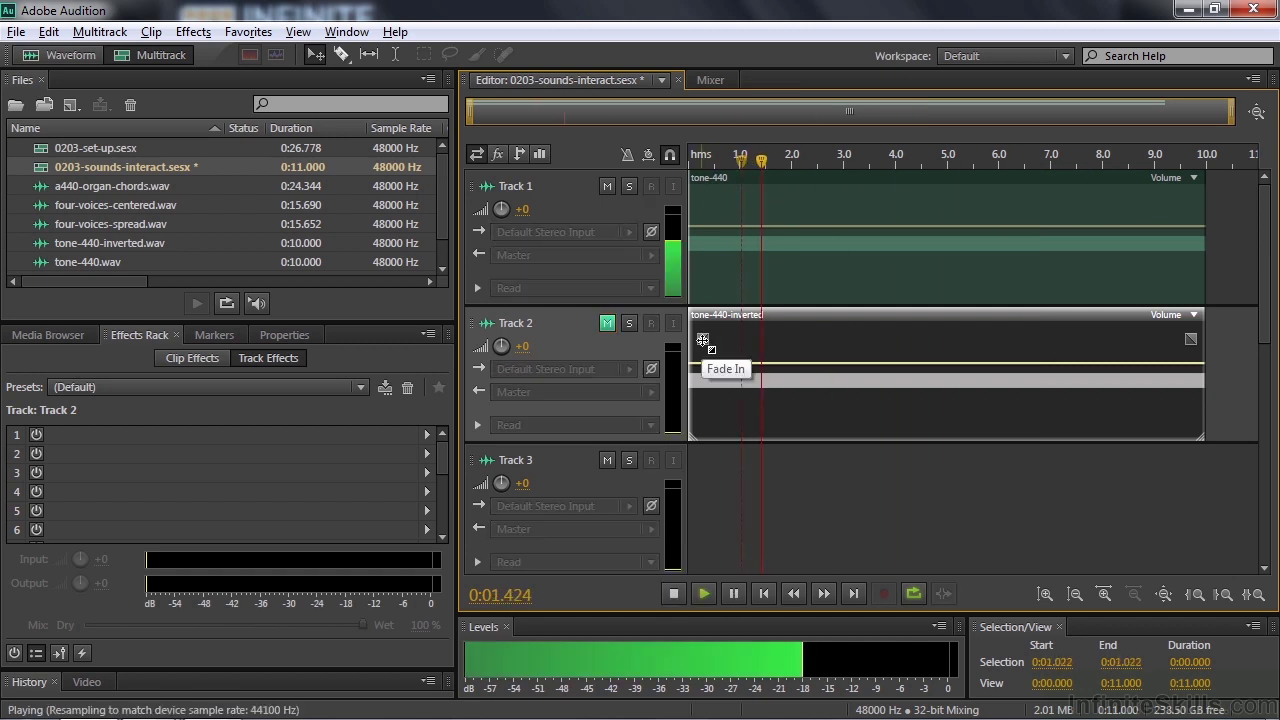
key(space)
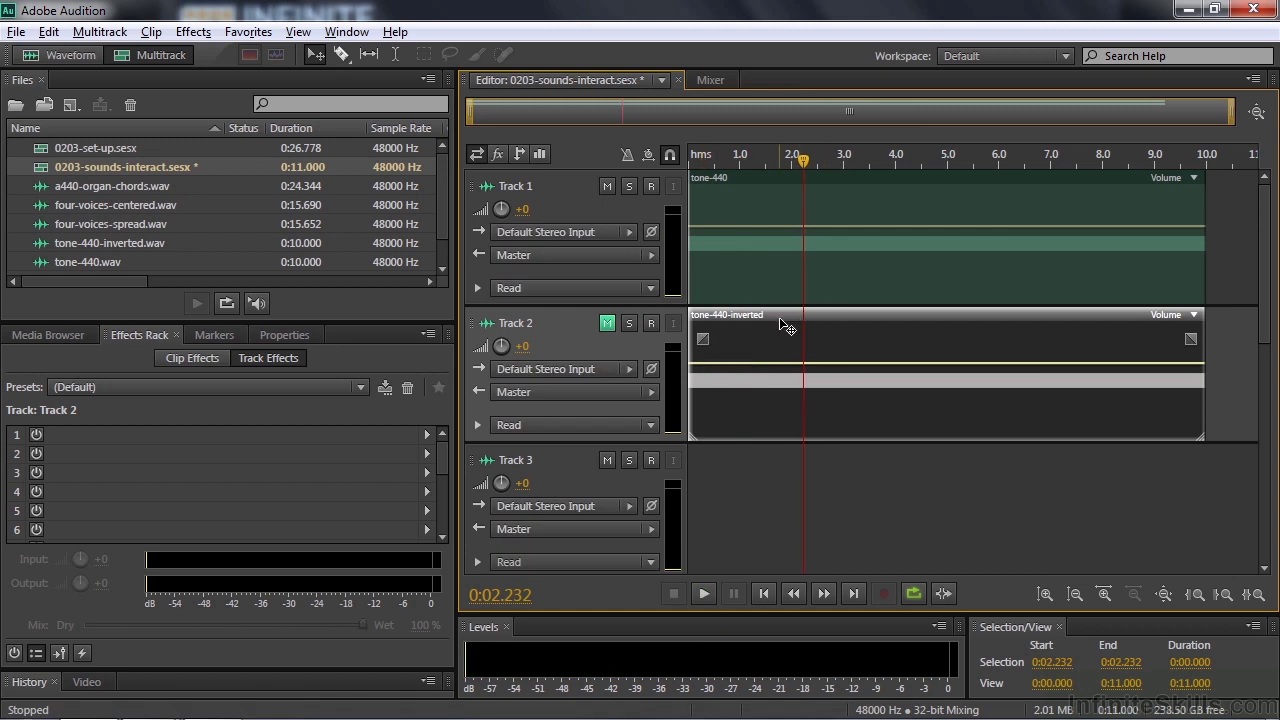
click(607, 324)
Show tone-440.wav as a waveform, then open tone-440-inverted.wav zoomed in for comparison
double_click(40, 261)
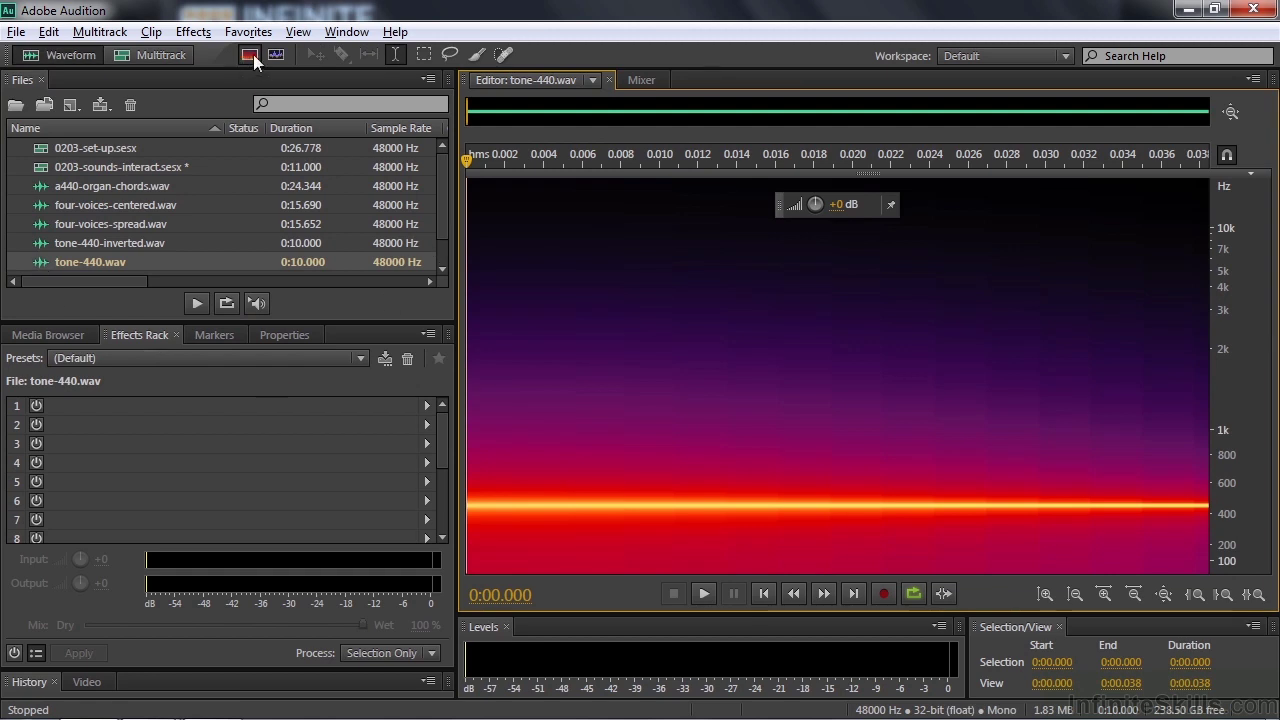
click(251, 55)
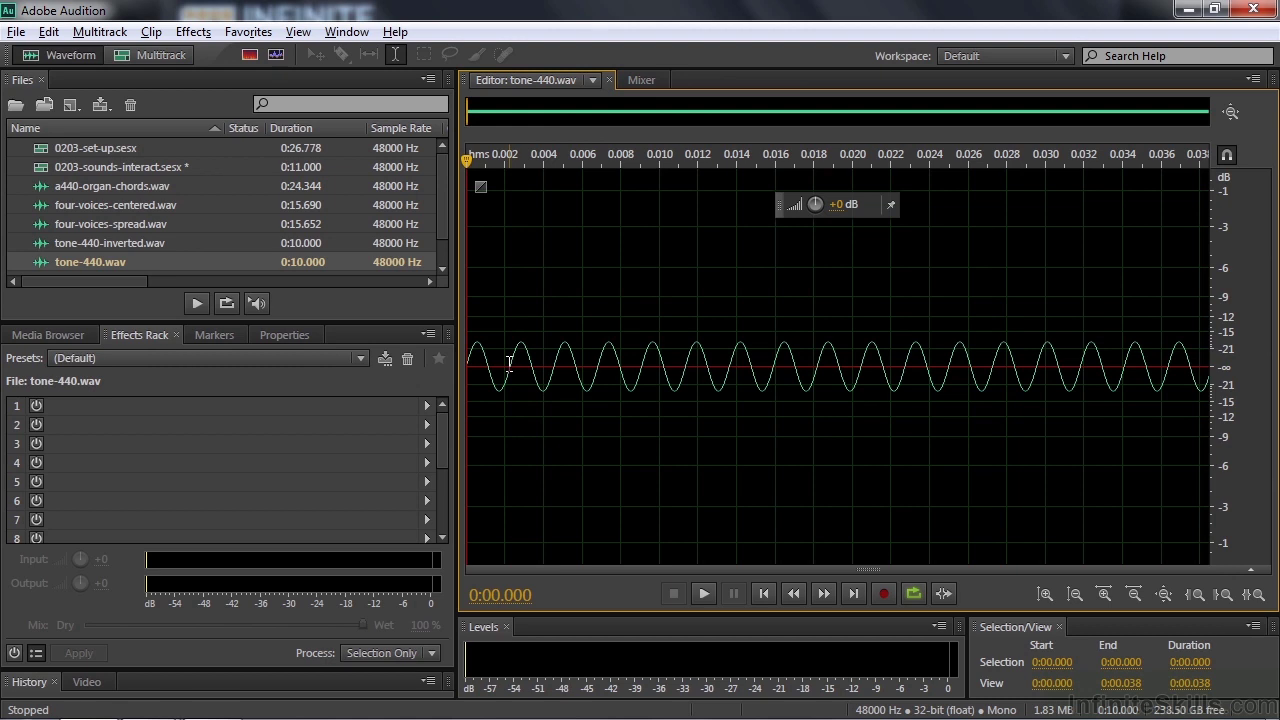
double_click(44, 240)
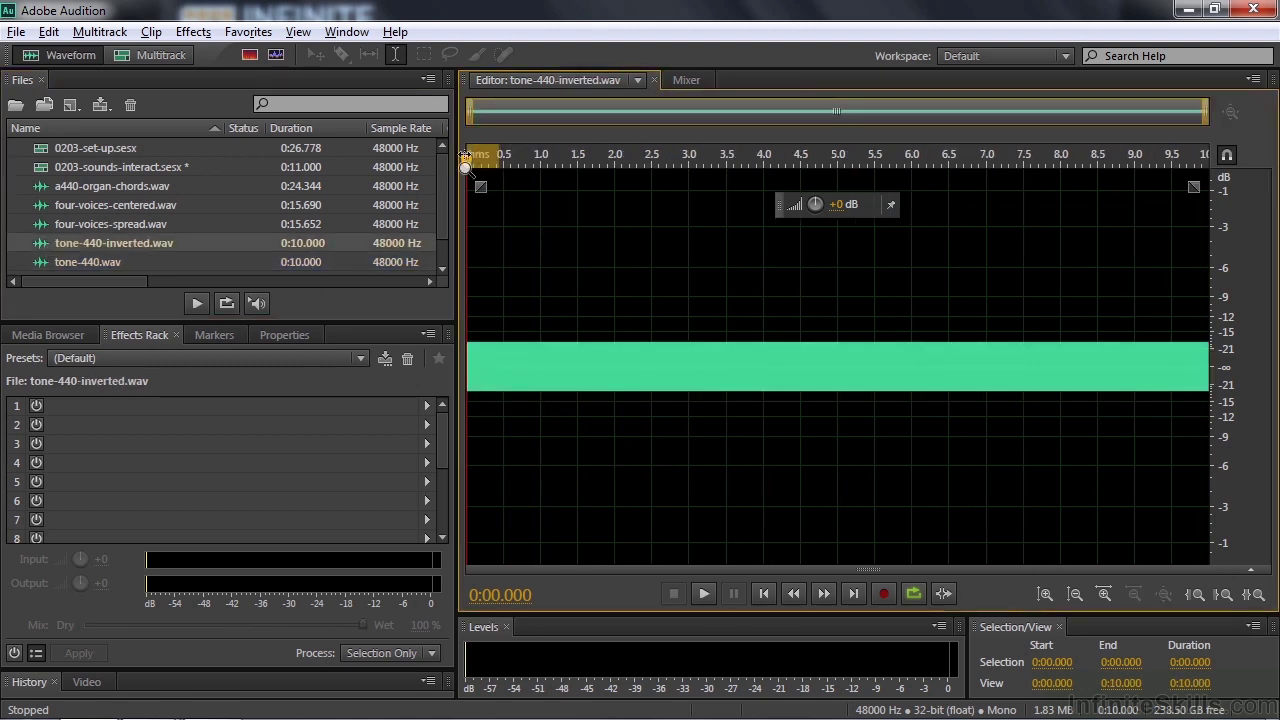
scroll(466, 160, up, 10)
scroll(470, 150, up, 3)
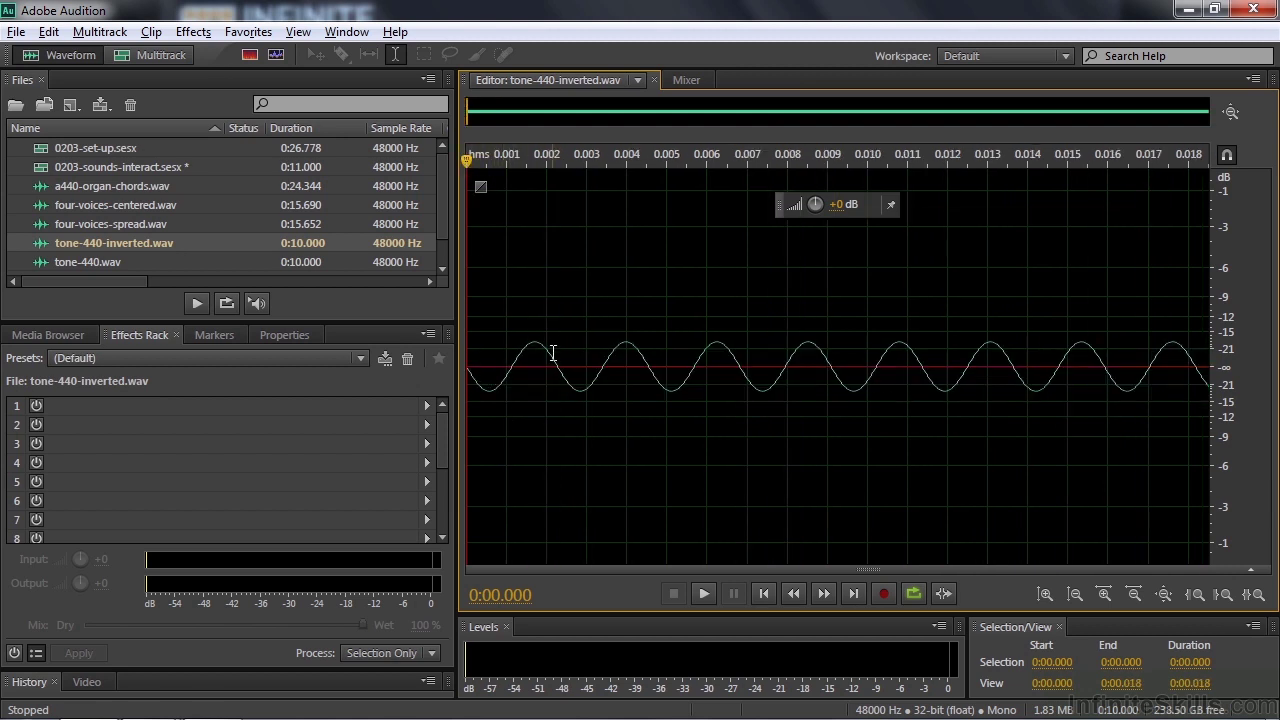
Reopen tone-440.wav, glance at the Effects menu, and select the 0203-sounds-interact session
double_click(59, 262)
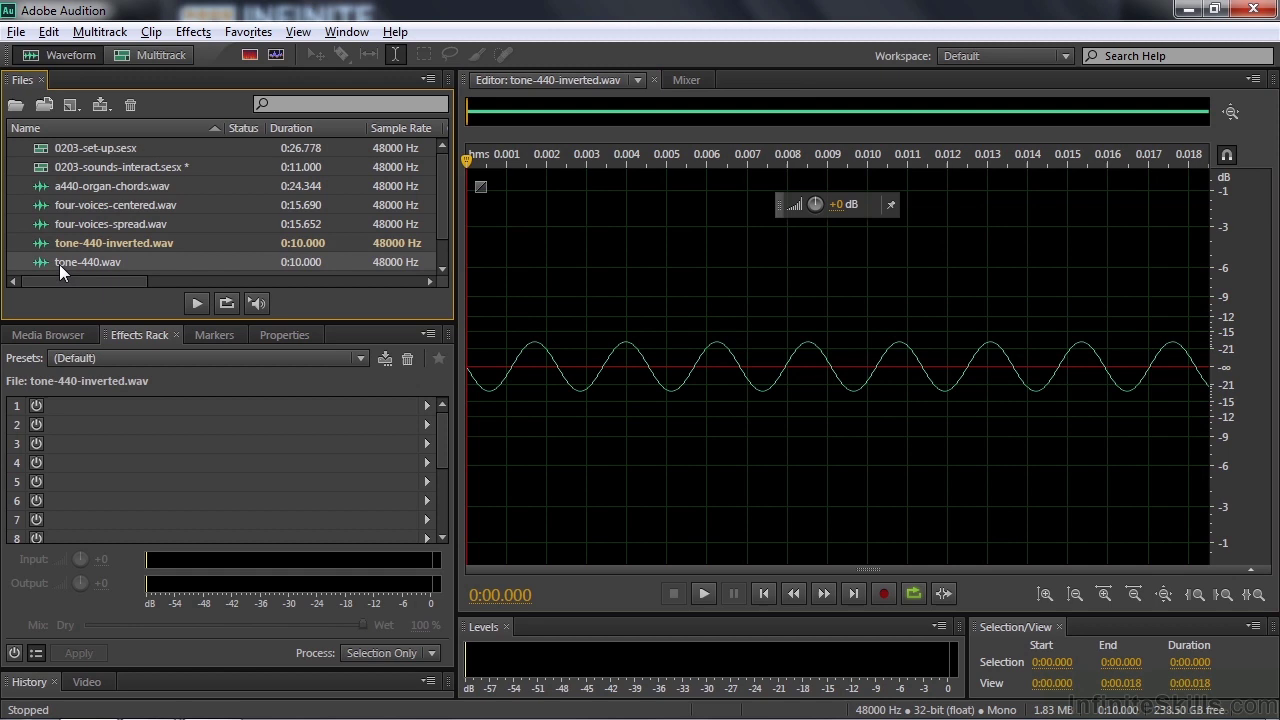
click(200, 34)
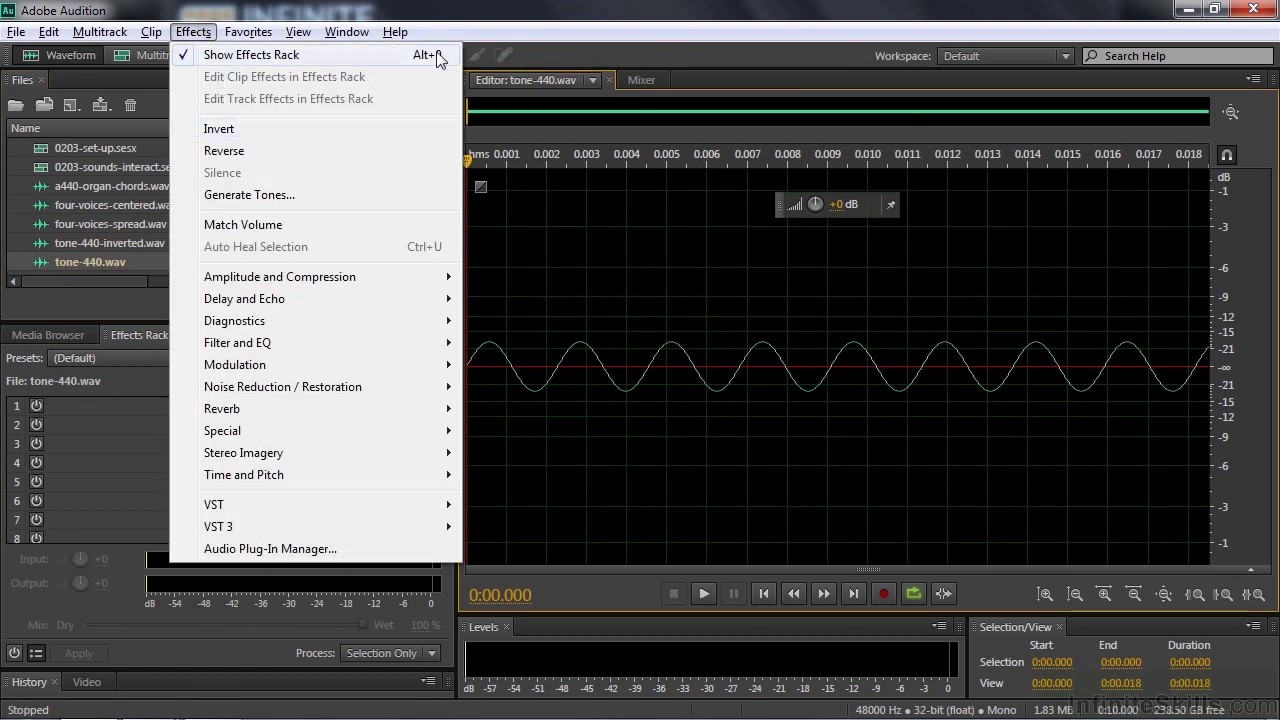
click(473, 29)
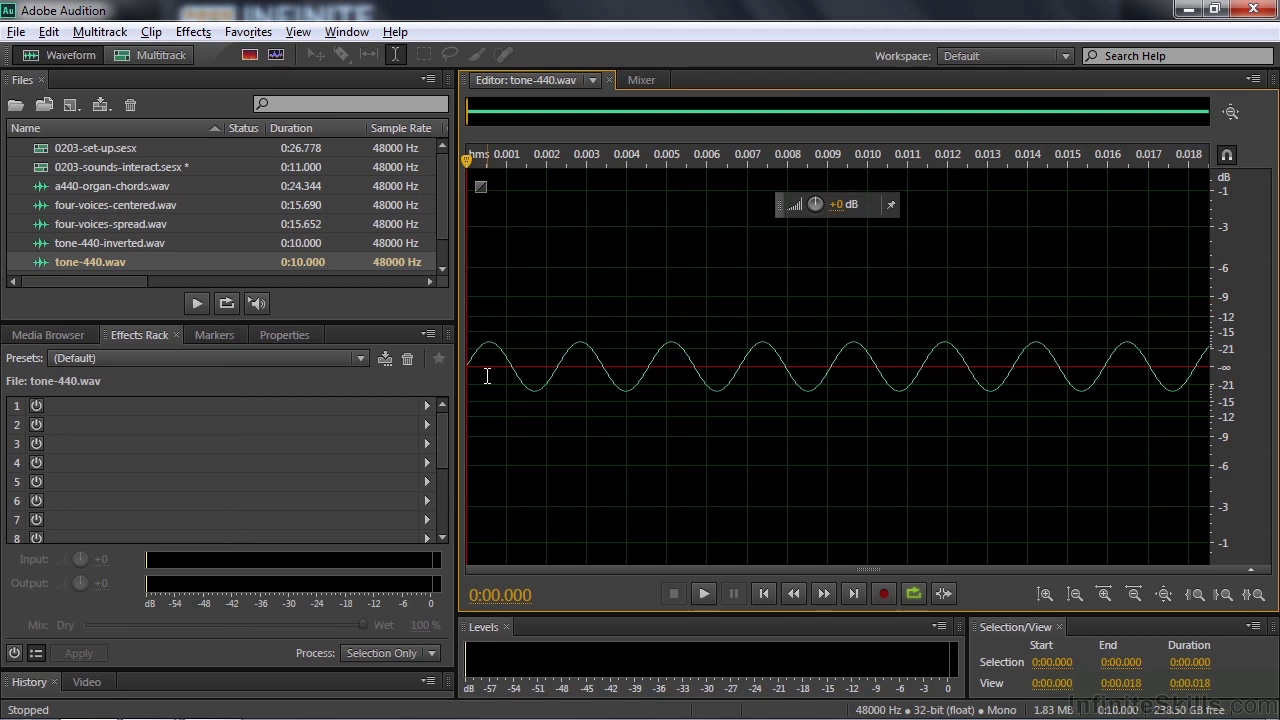
click(85, 148)
Reopen 0203-sounds-interact.sesx and play both tone tracks together briefly
double_click(79, 166)
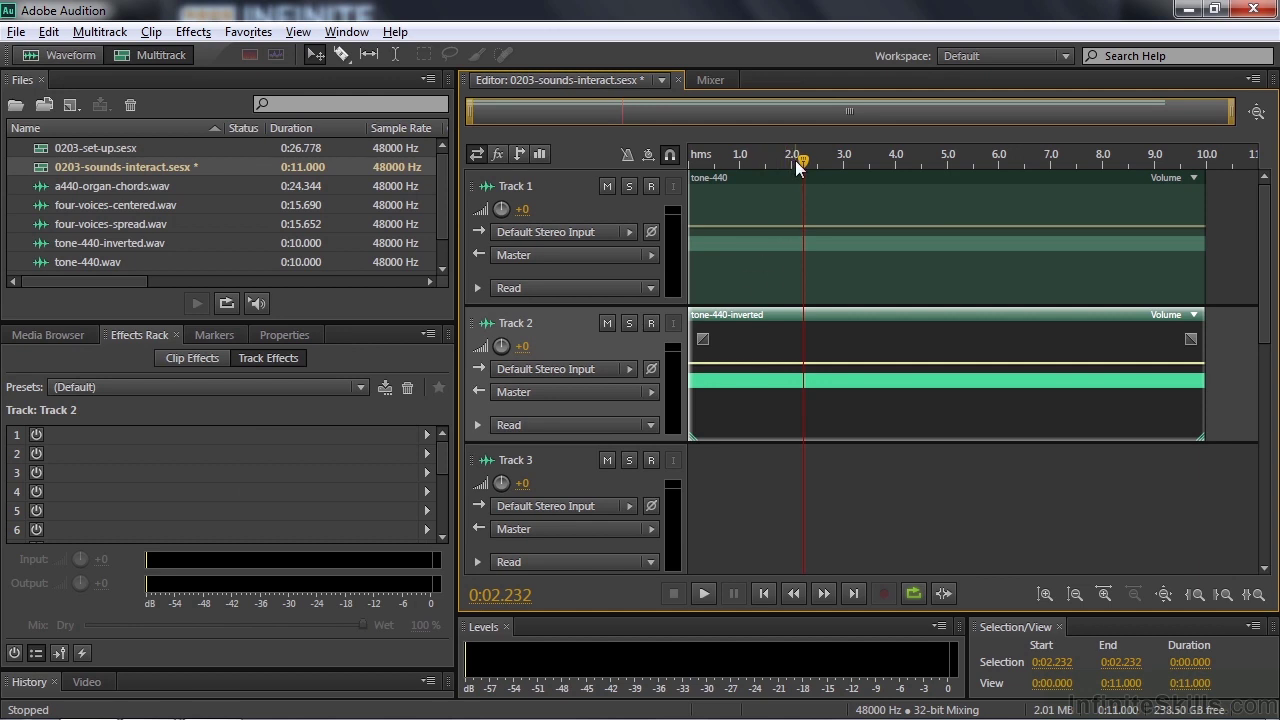
key(space)
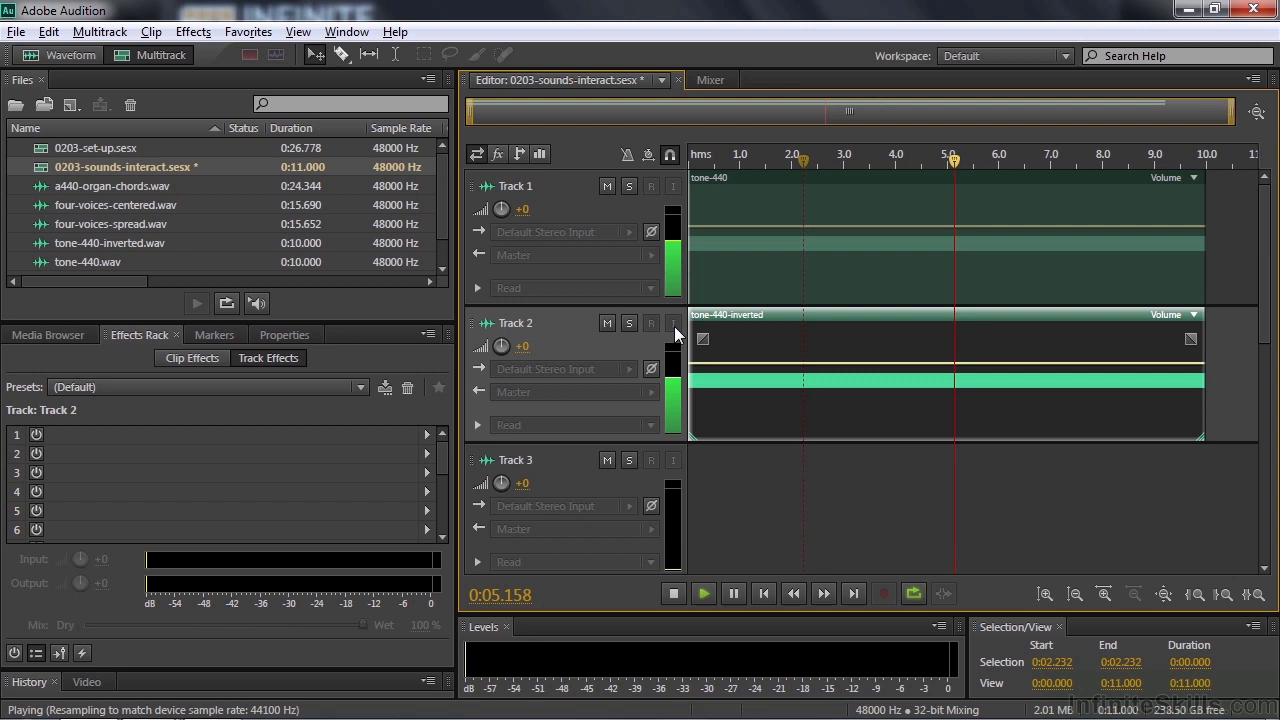
key(space)
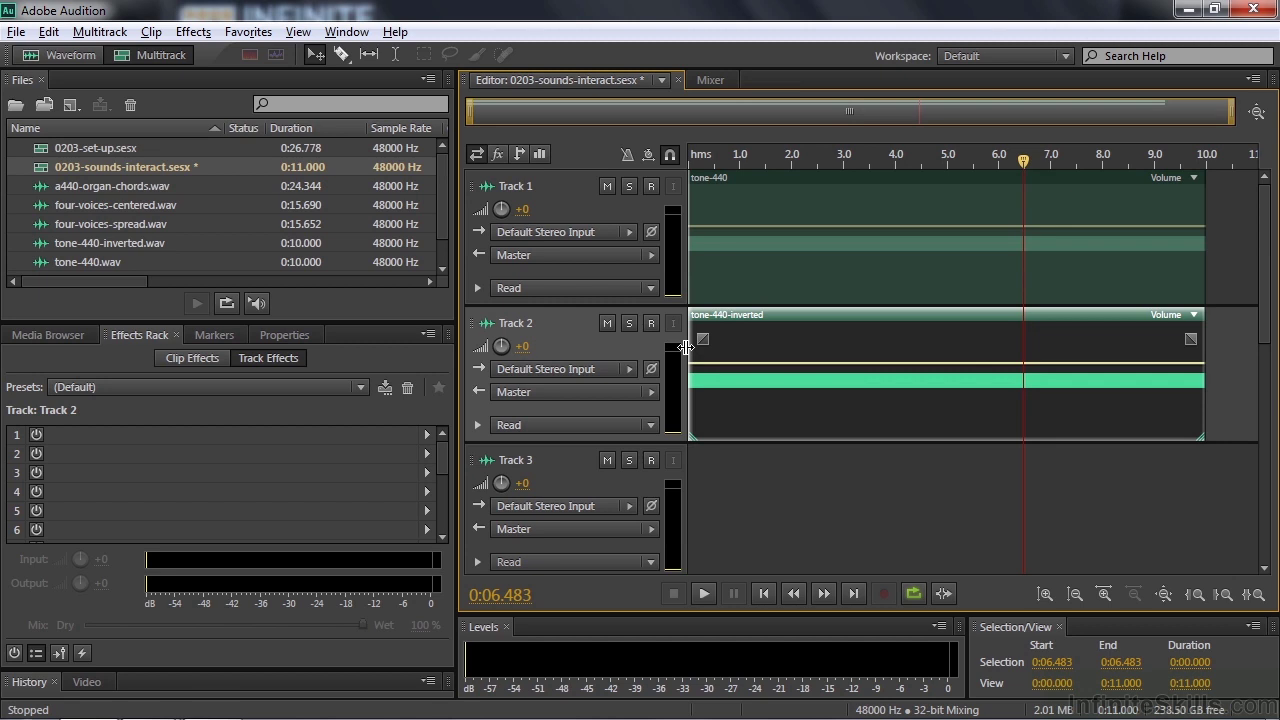
Compare the tone-440-inverted.wav and tone-440.wav waveforms by switching between them
double_click(44, 242)
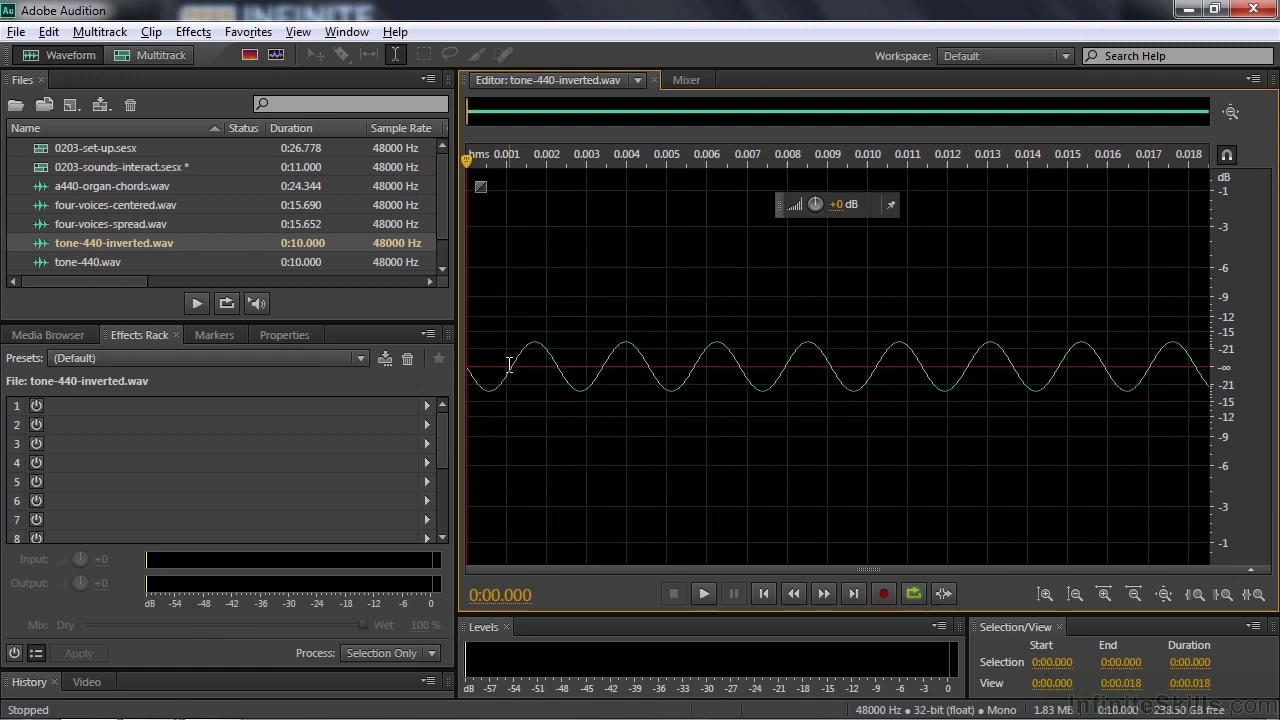
double_click(50, 261)
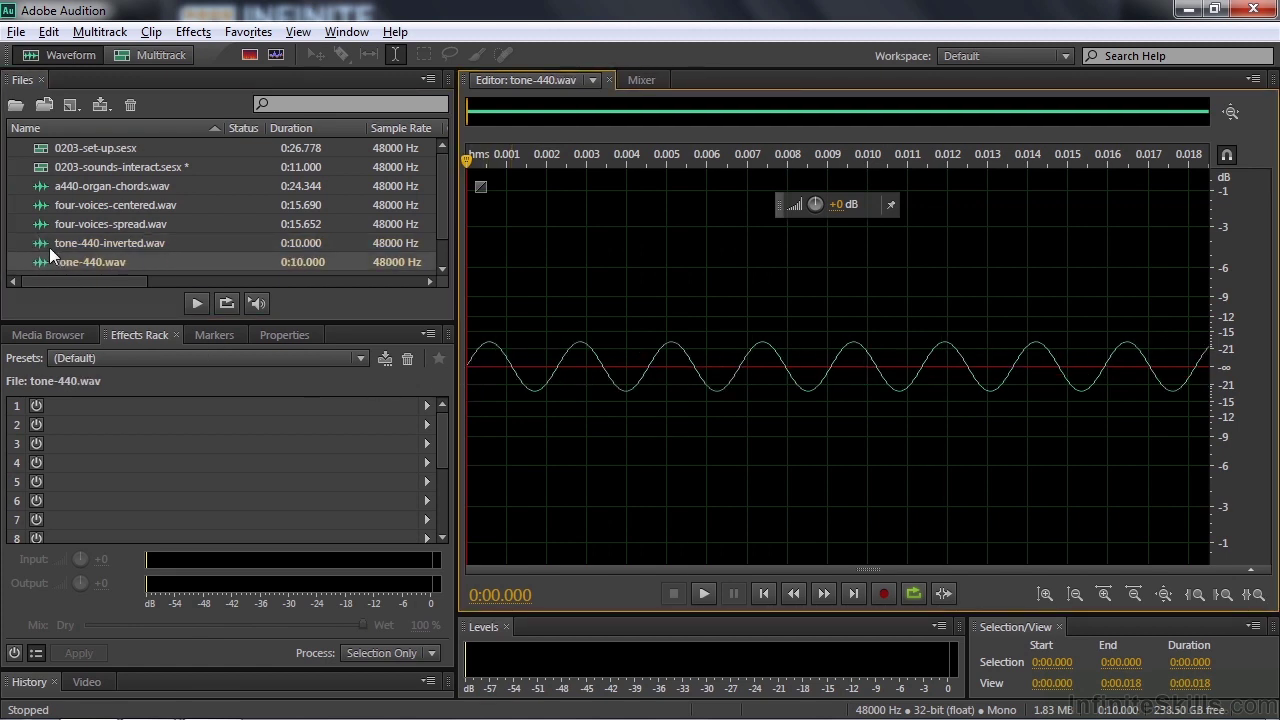
double_click(45, 244)
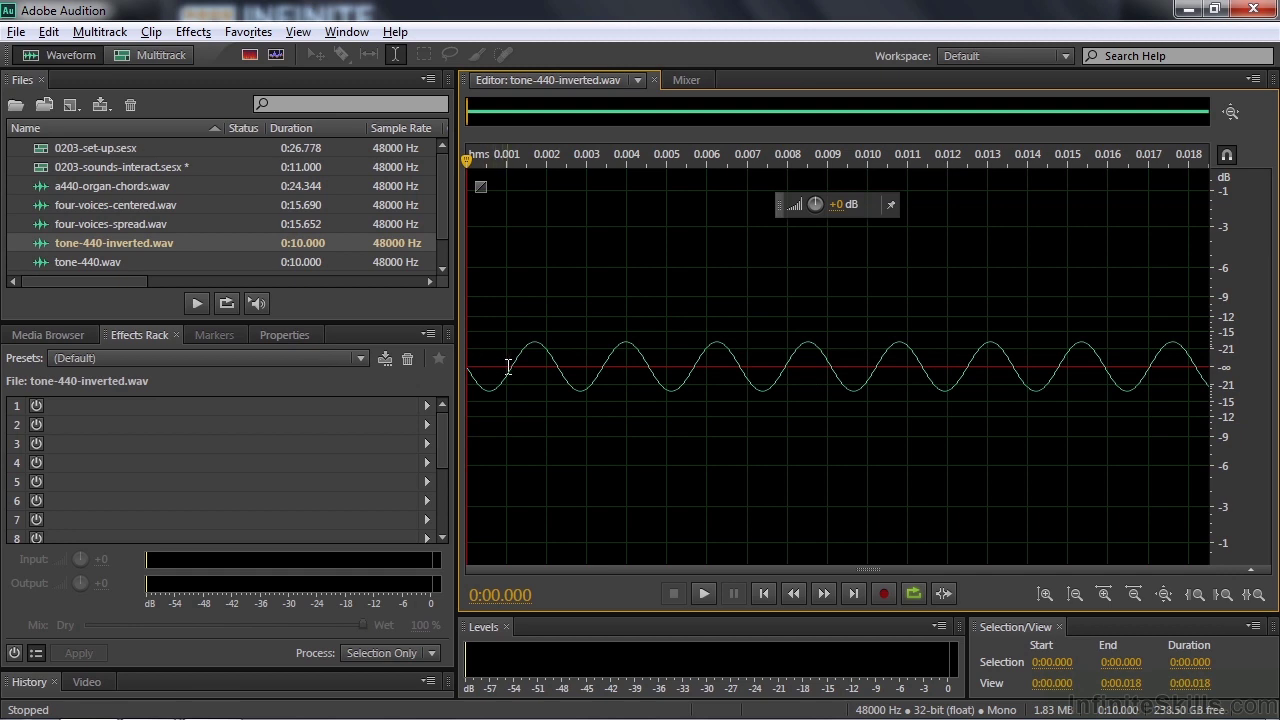
Delete the first millisecond of tone-440-inverted.wav, accepting the multitrack-reference alert
drag(512, 366, 419, 362)
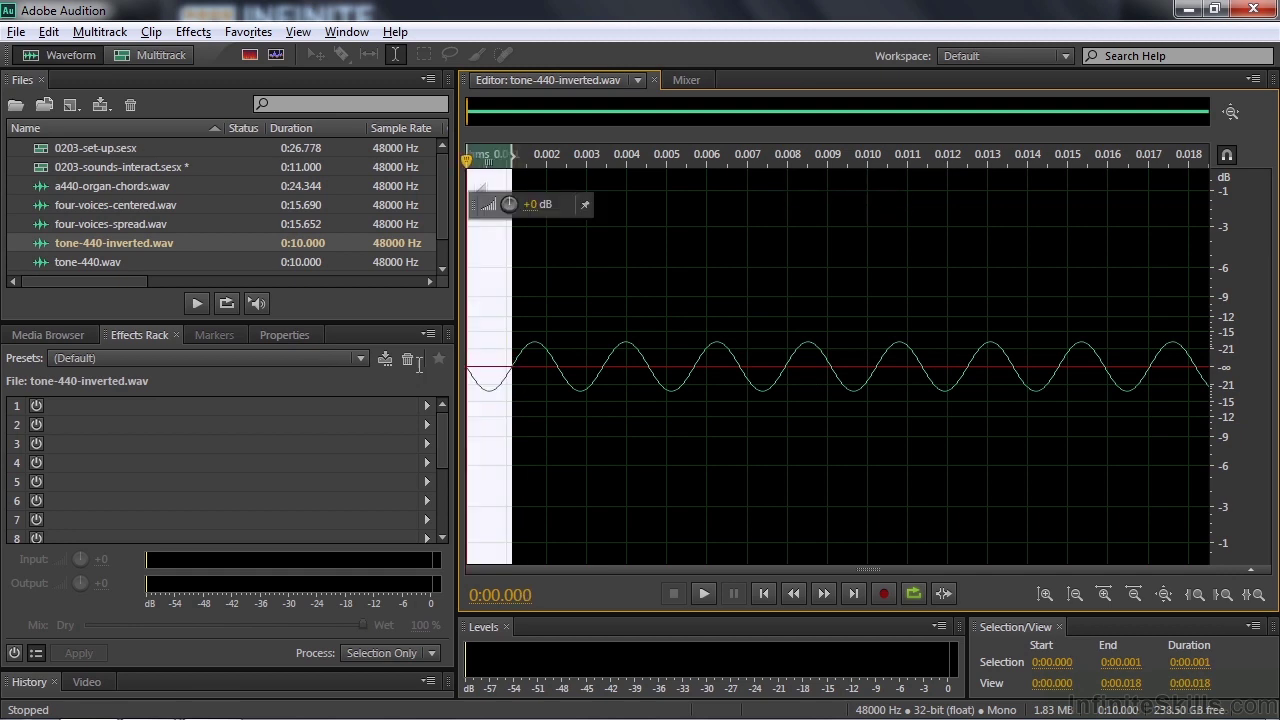
key(Delete)
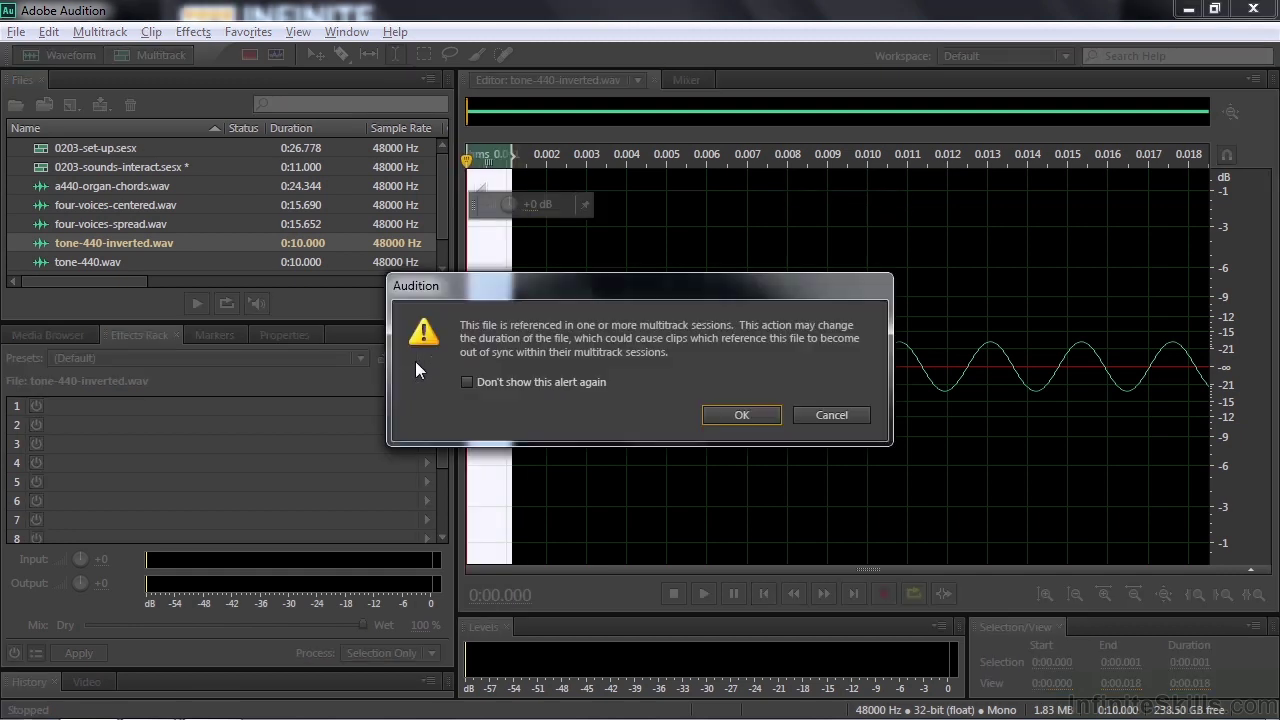
click(756, 415)
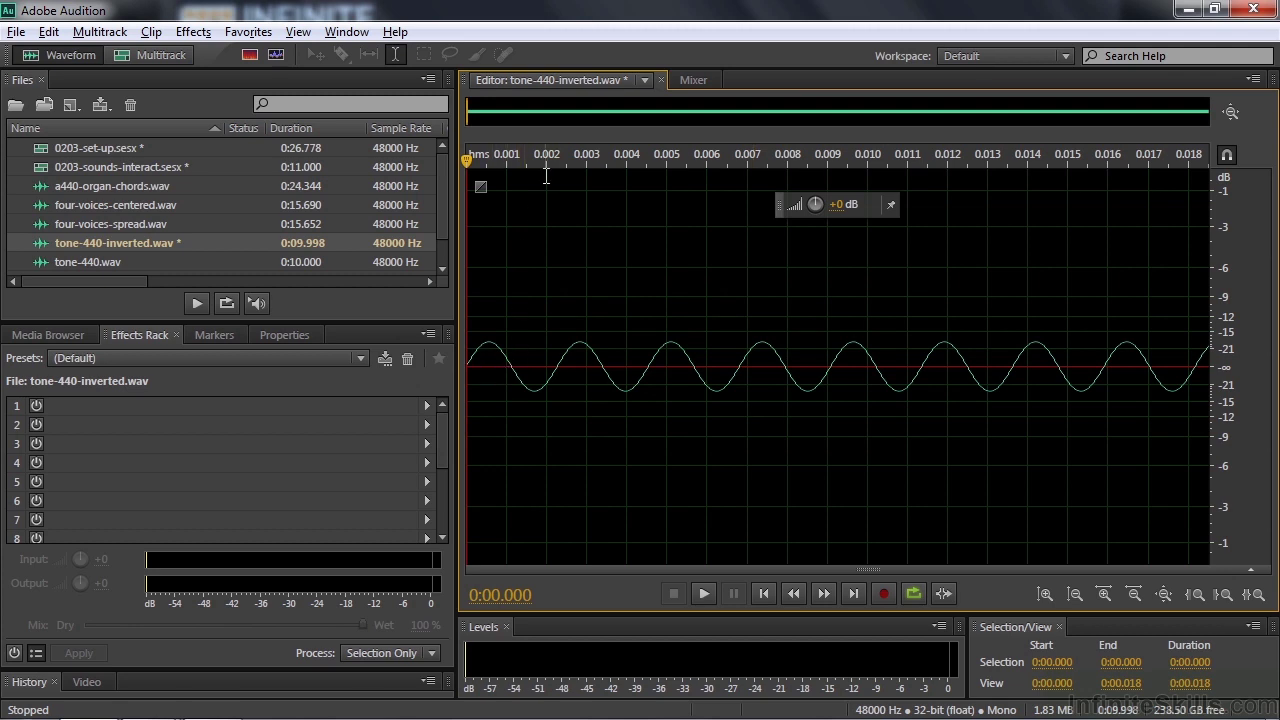
Reopen the session, dismiss Track 2's clip sync warning, and play both tracks
double_click(89, 168)
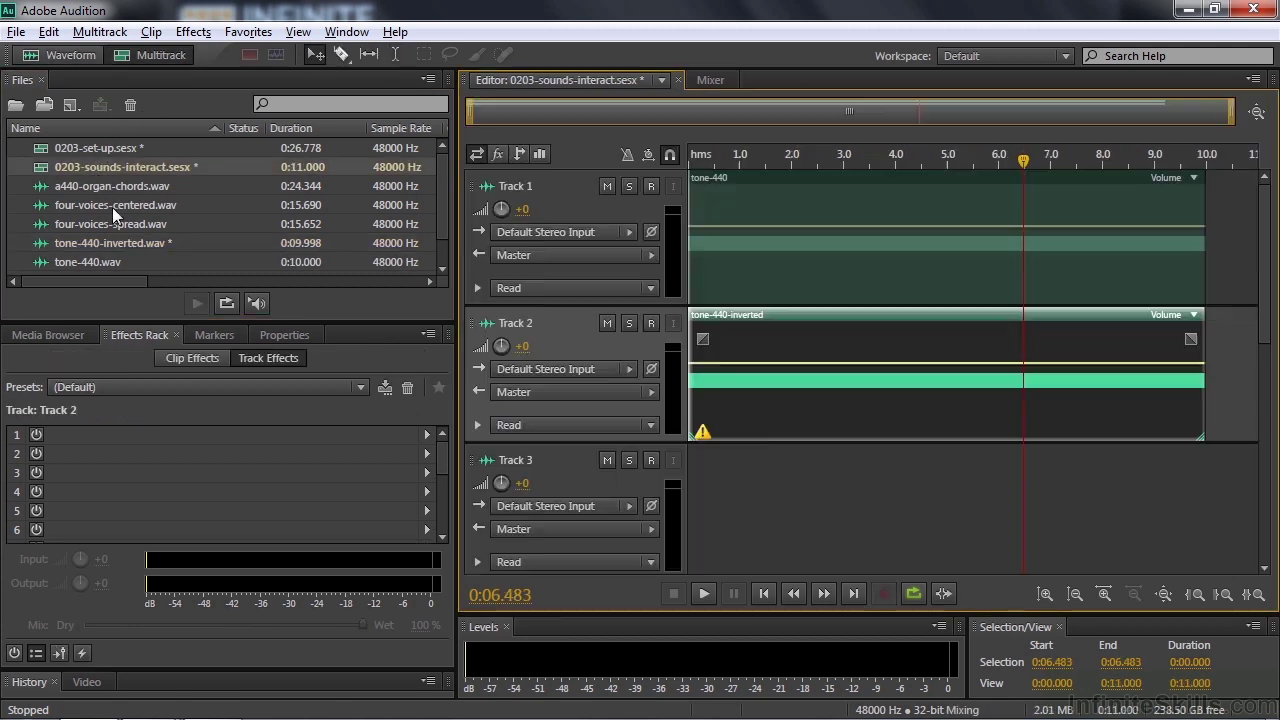
click(703, 437)
click(748, 449)
key(space)
key(space)
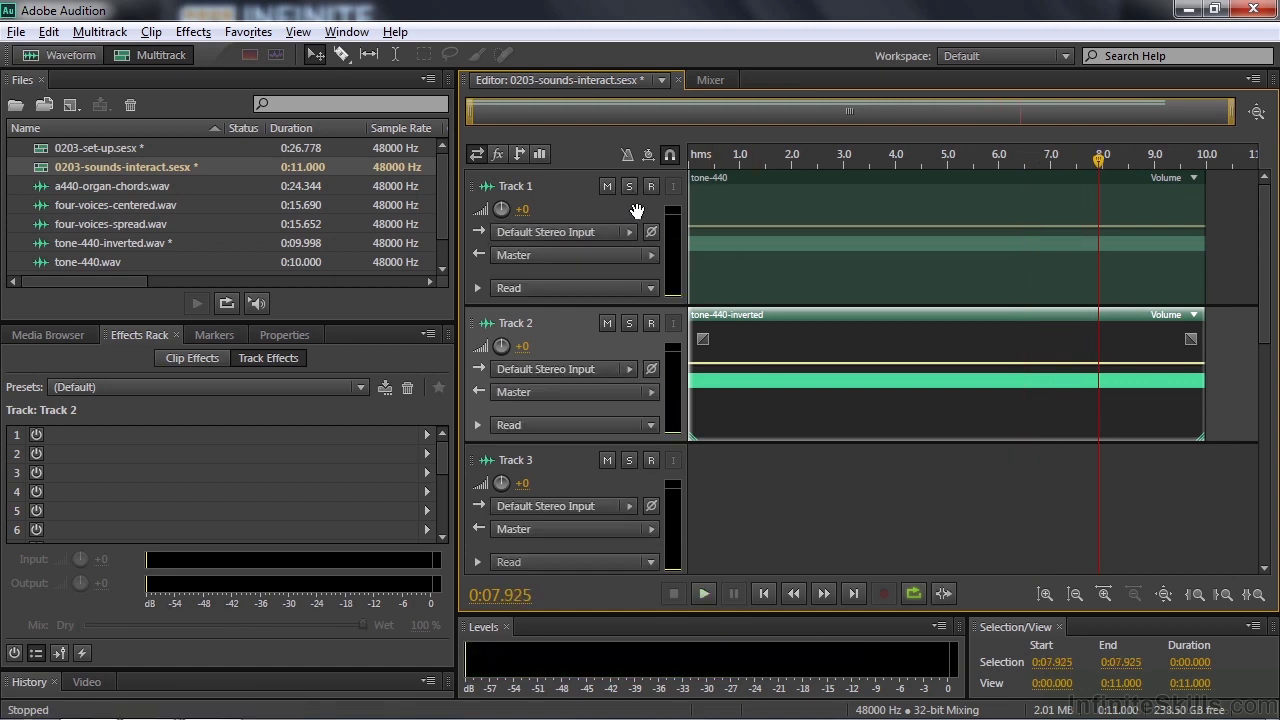
Play Track 1 soloed from about 2.4 s, then unsolo it and play both tracks again
click(629, 187)
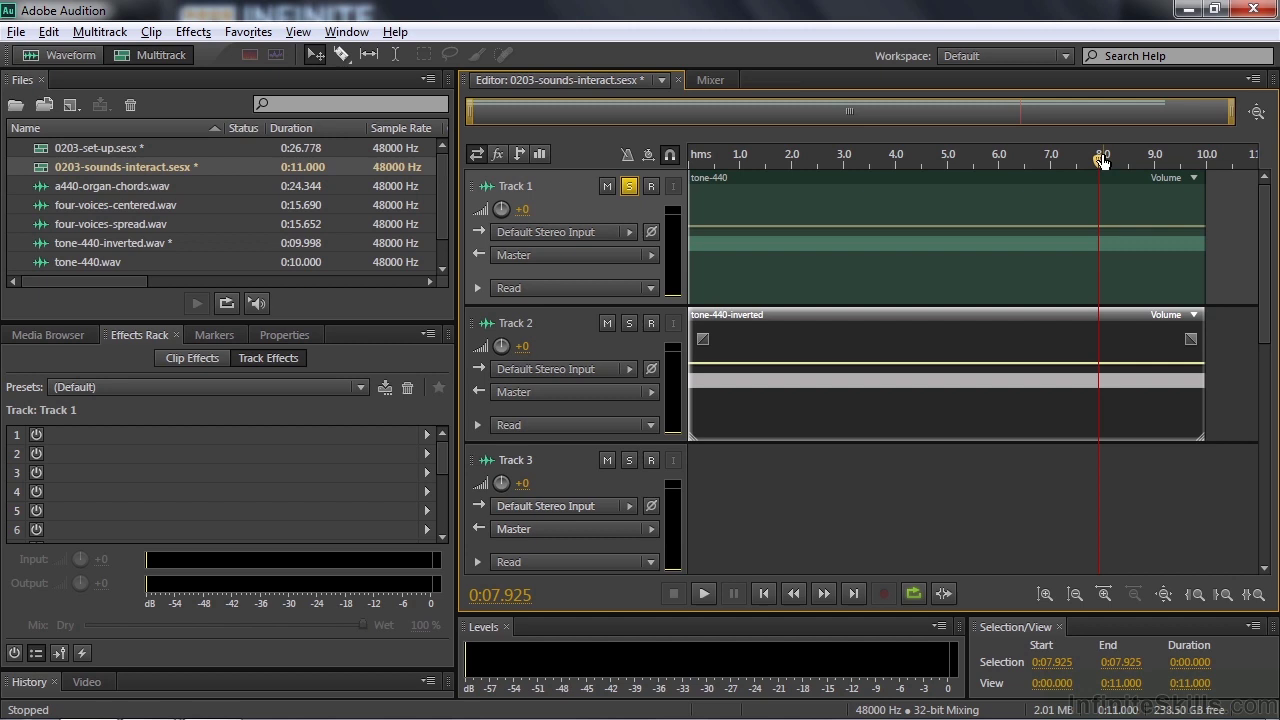
click(812, 210)
key(space)
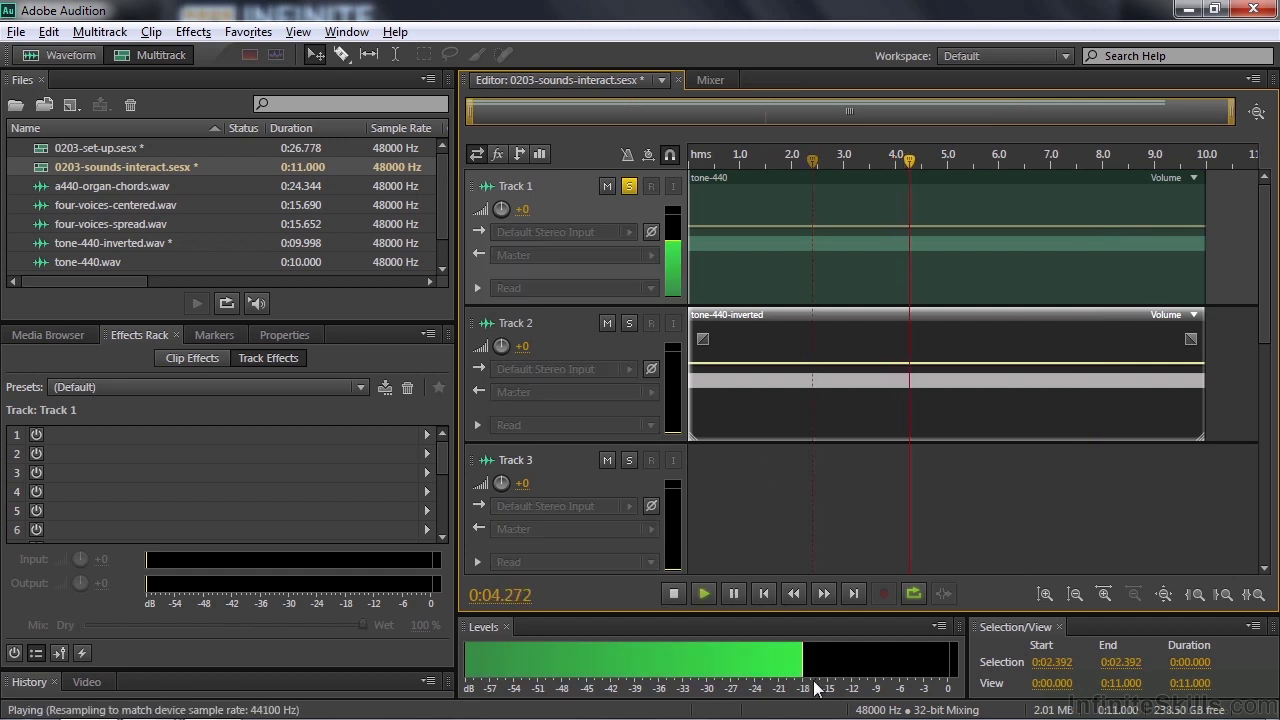
key(space)
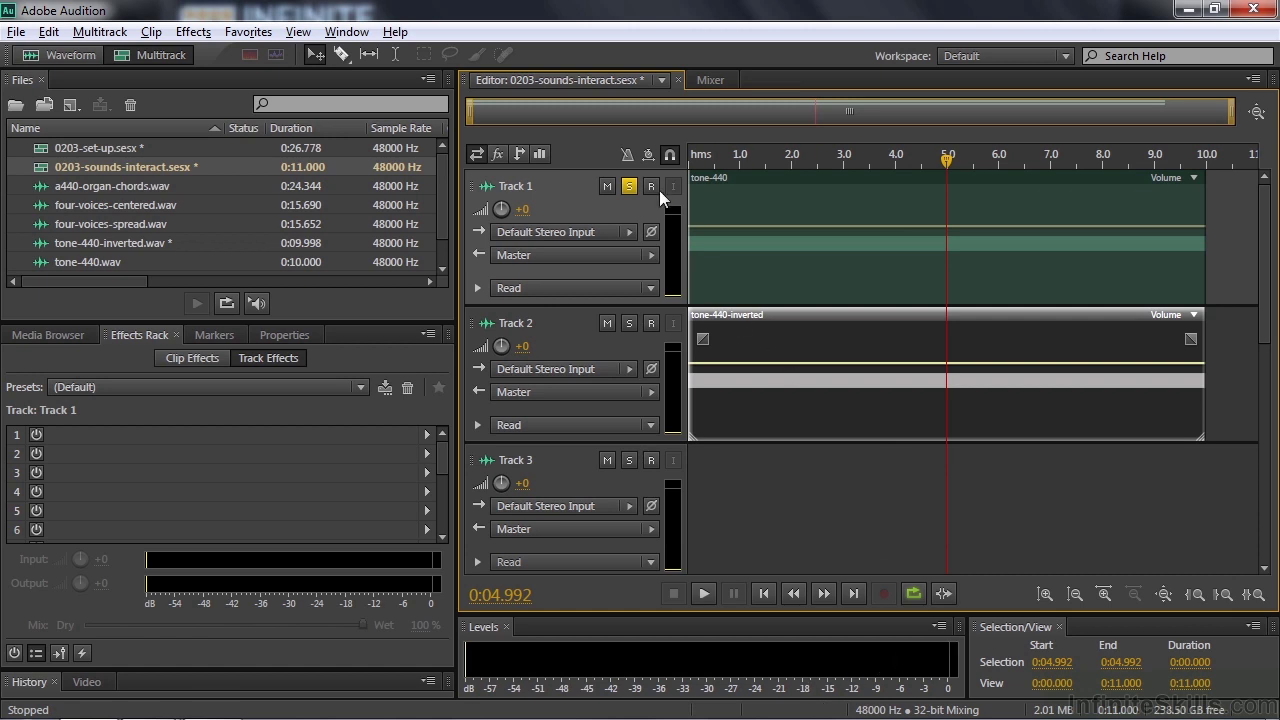
click(630, 187)
key(space)
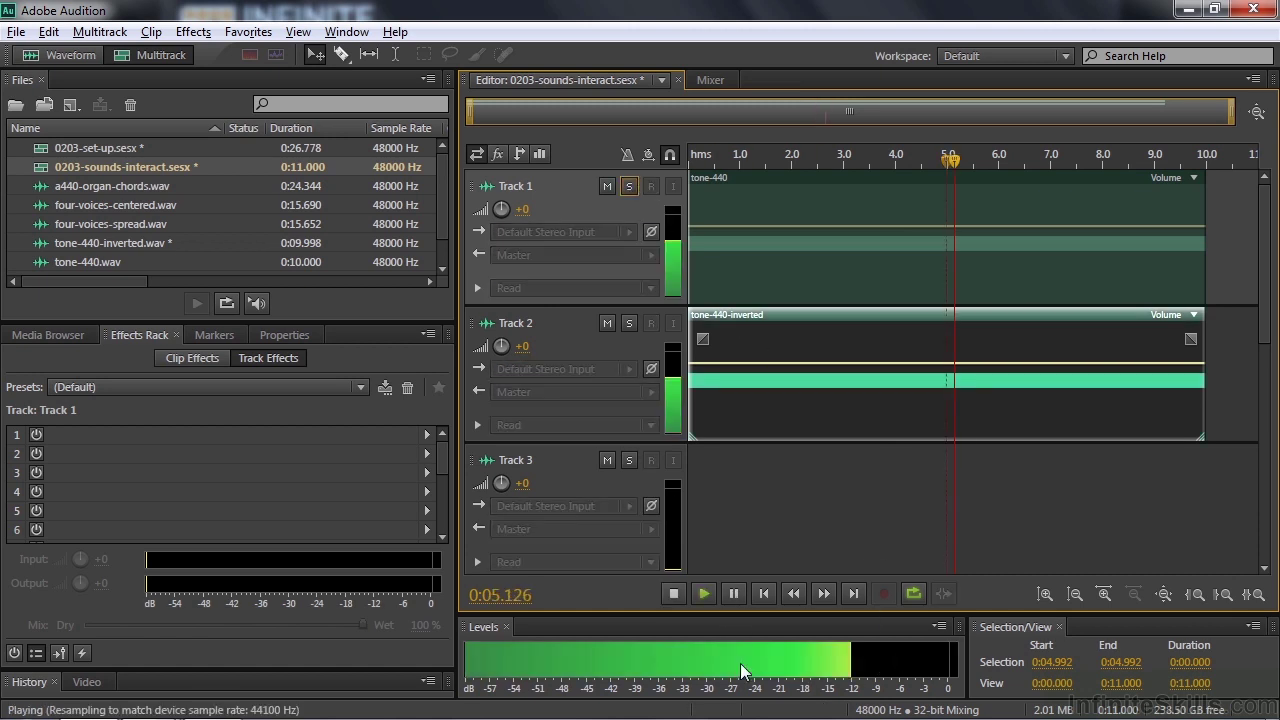
key(space)
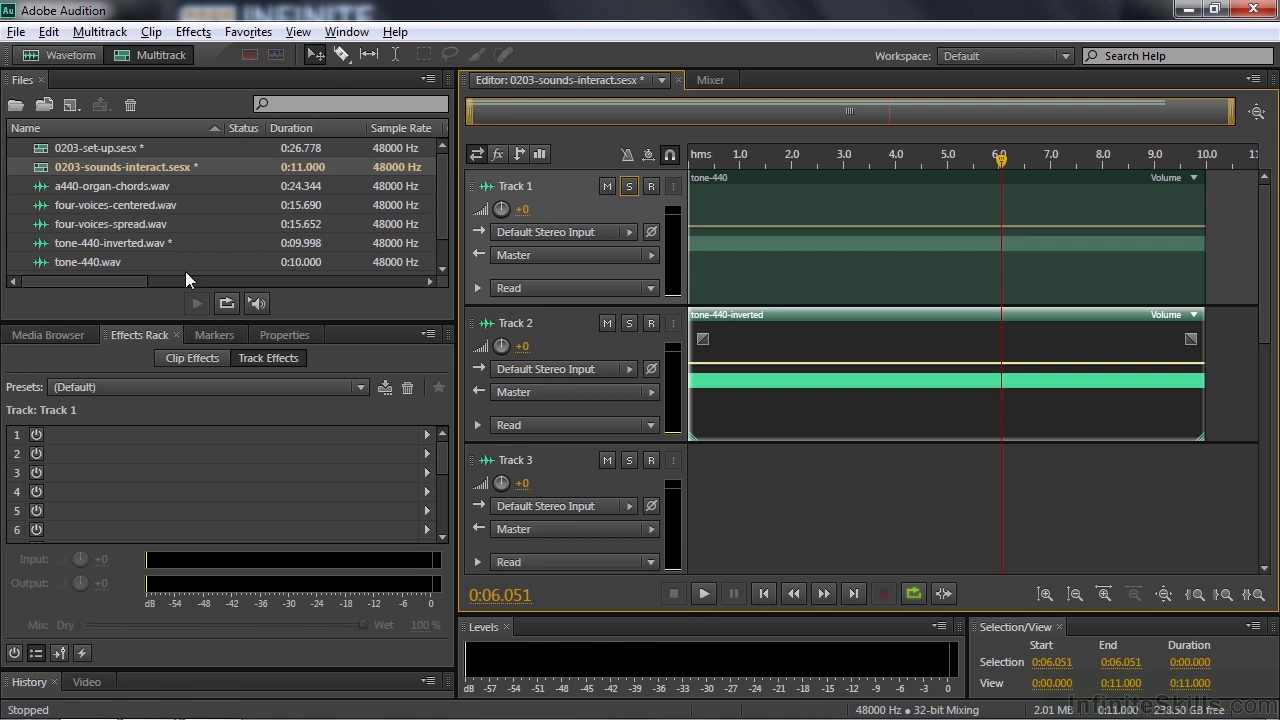
Open tone-octaves-mix.wav, play it from the start, and zoom in around 1.0 s
drag(442, 230, 446, 278)
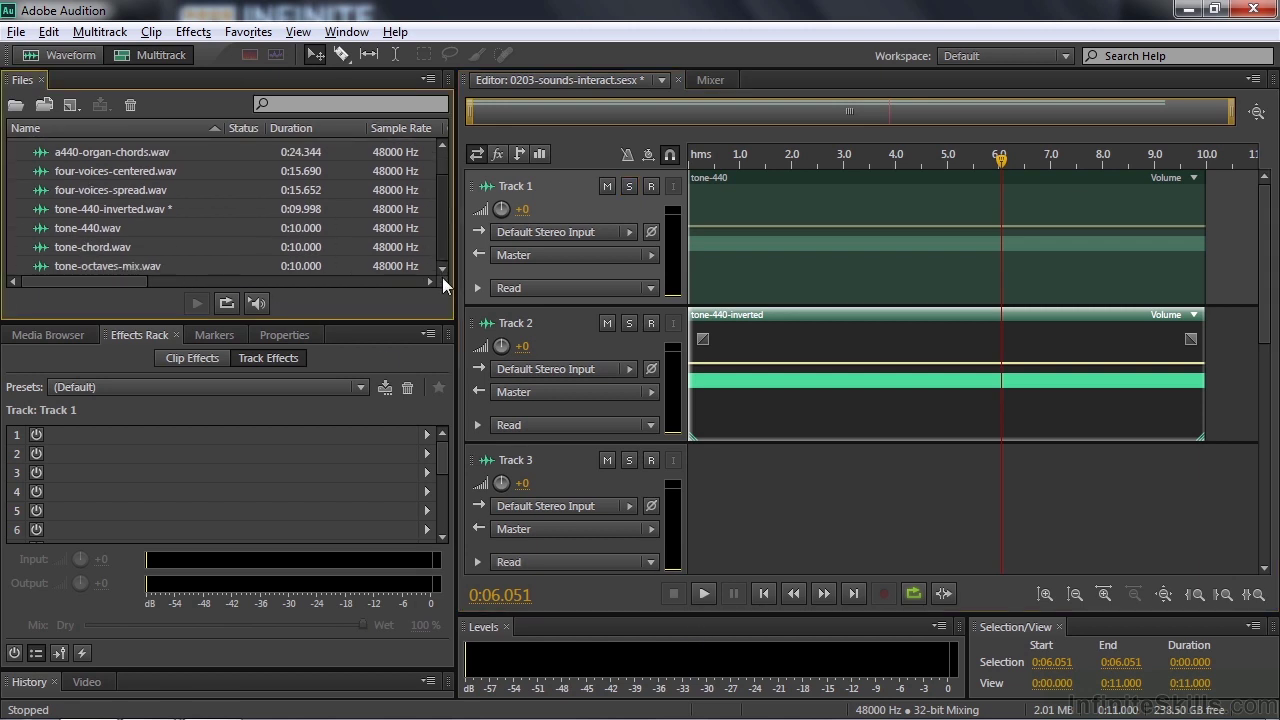
double_click(36, 267)
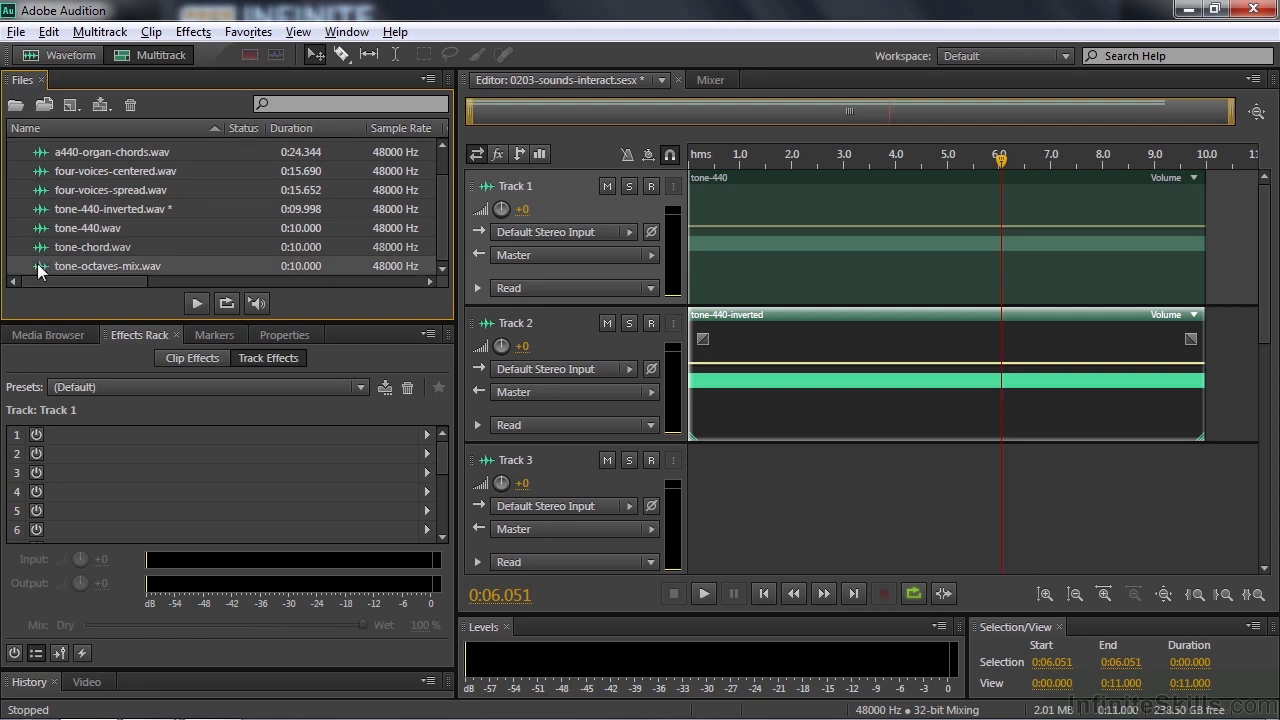
click(489, 370)
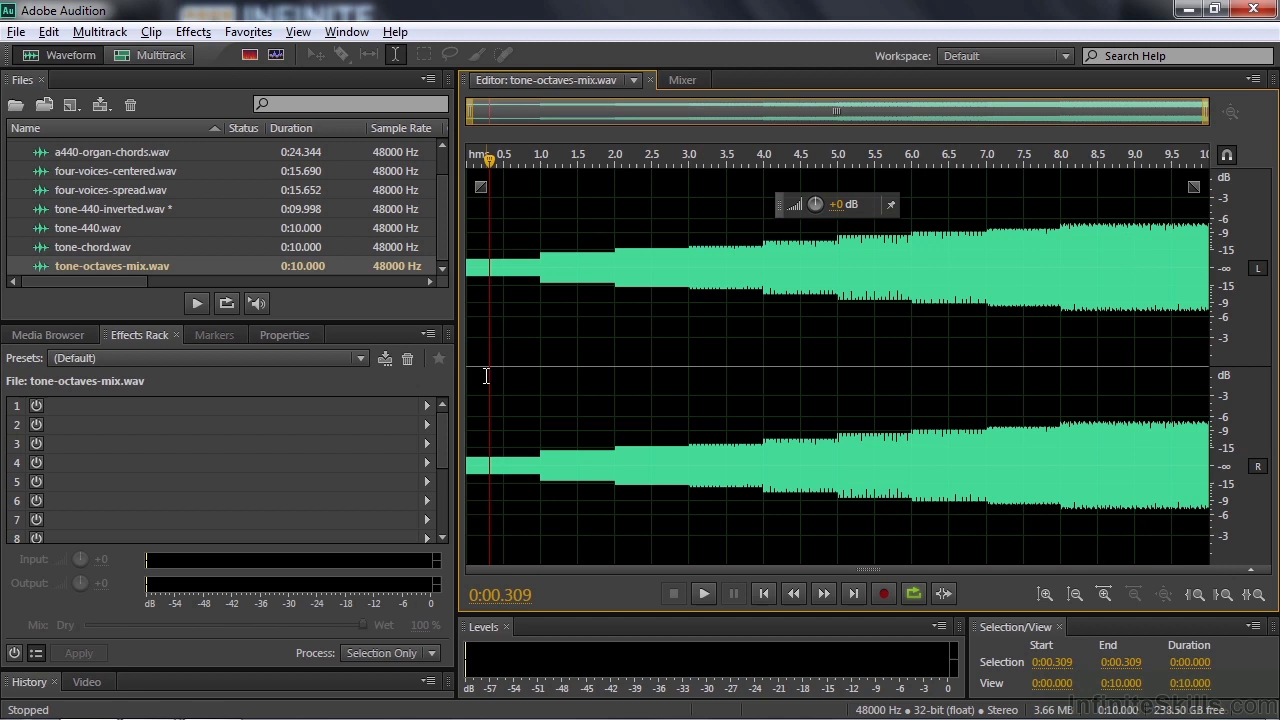
key(space)
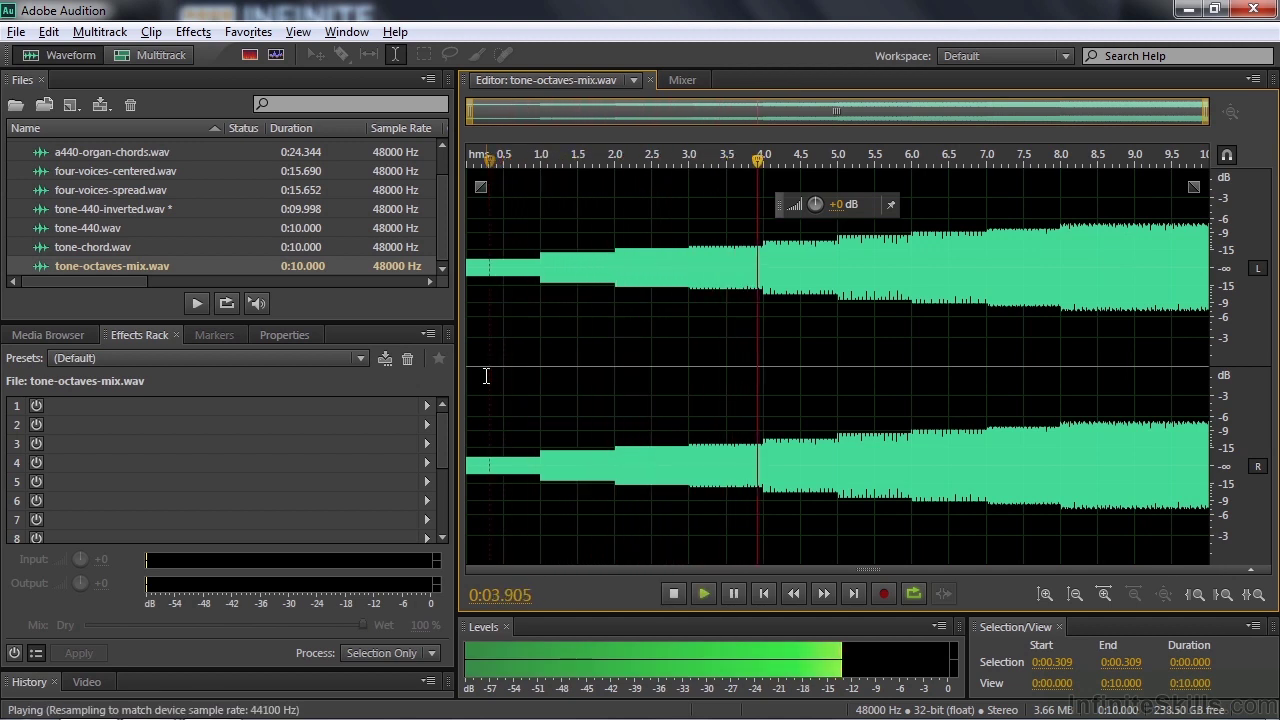
key(space)
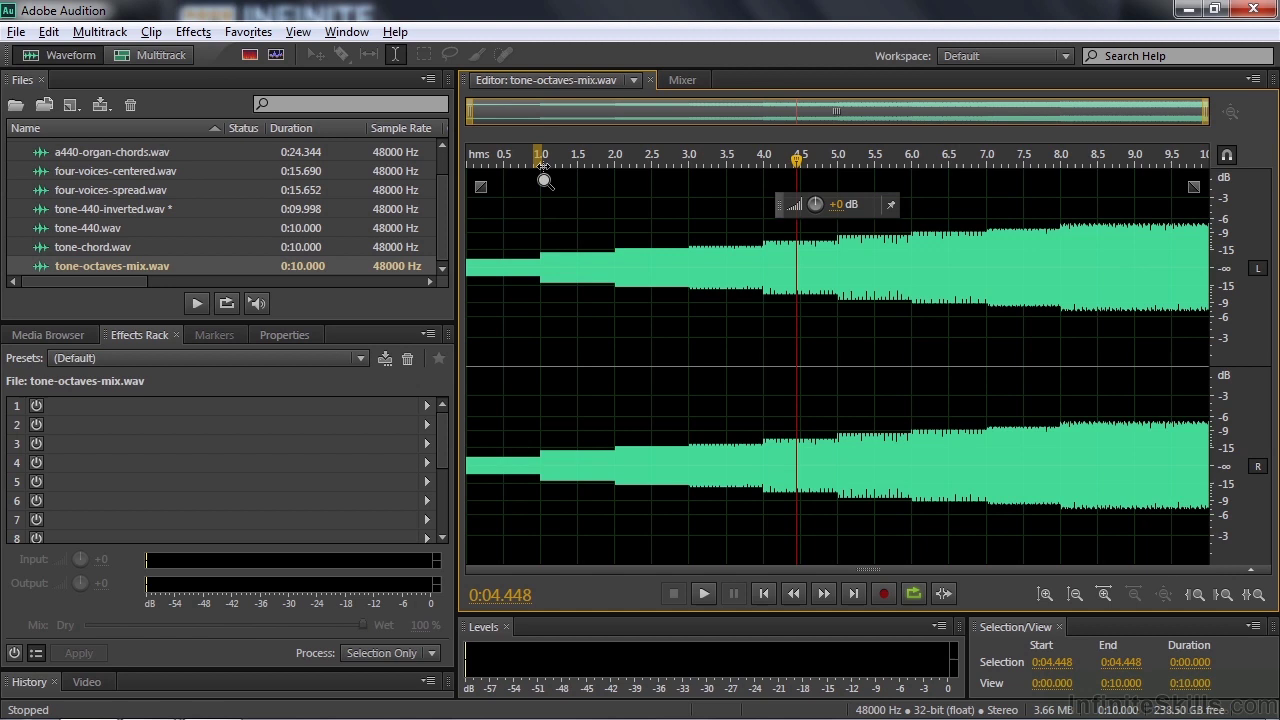
drag(533, 160, 550, 160)
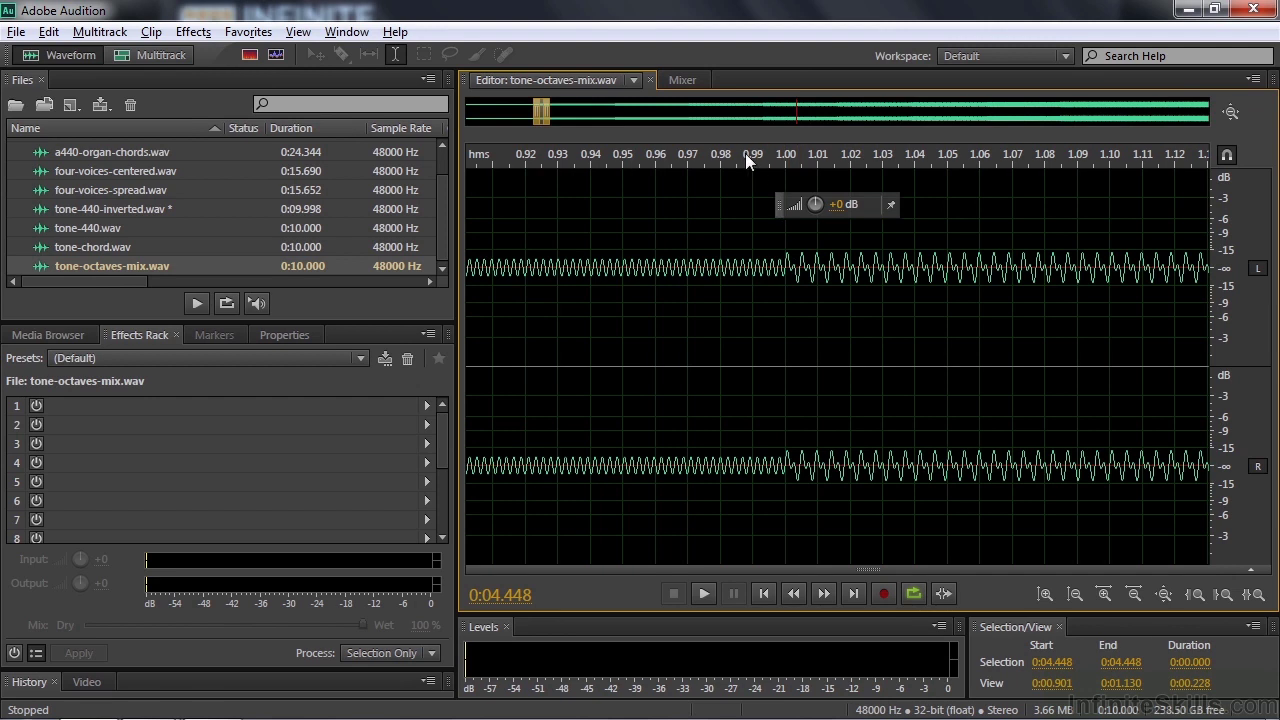
Zoom on the 1.0 s transition, select cycles on either side, and scroll to about 2 s
drag(745, 153, 842, 158)
key(minus)
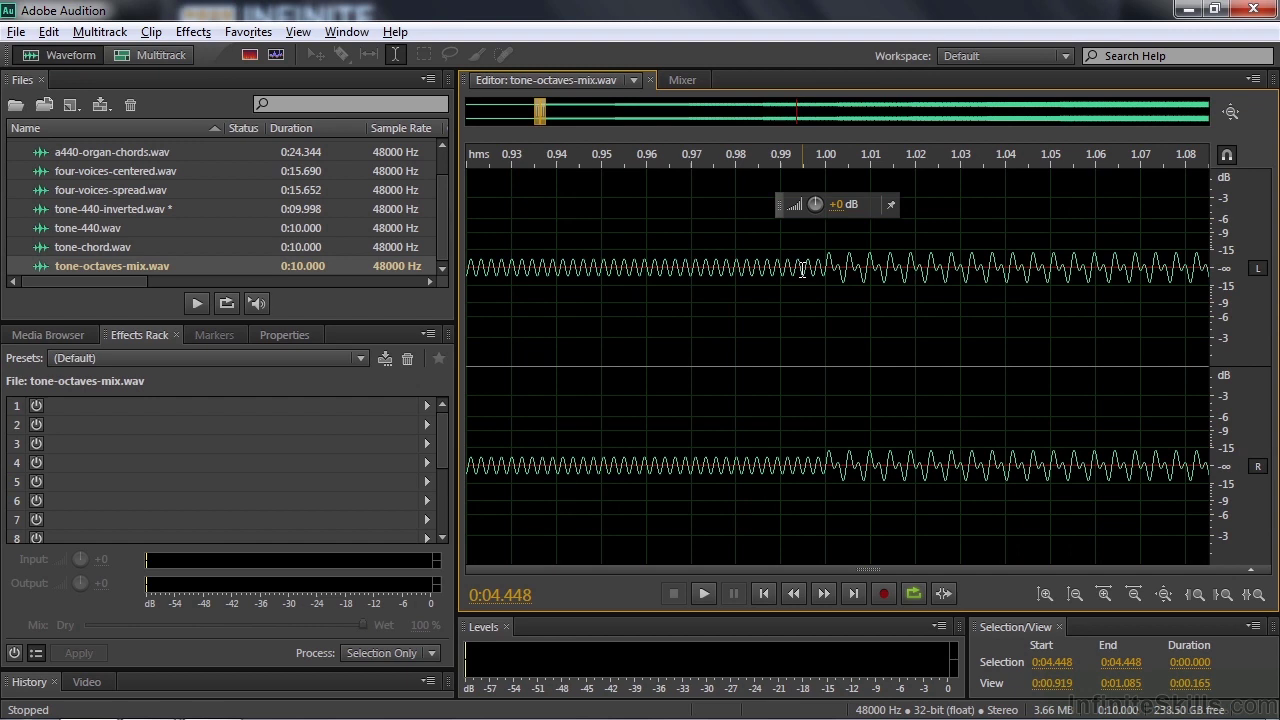
drag(804, 270, 823, 277)
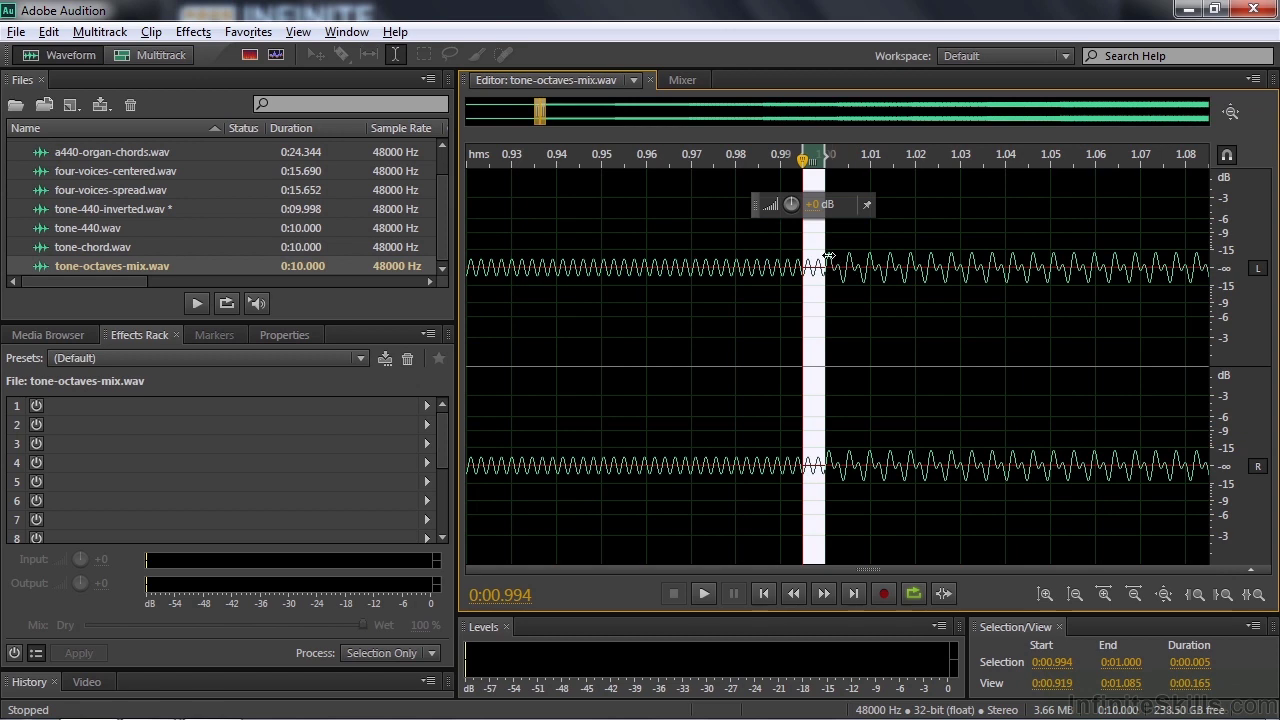
drag(843, 285, 831, 285)
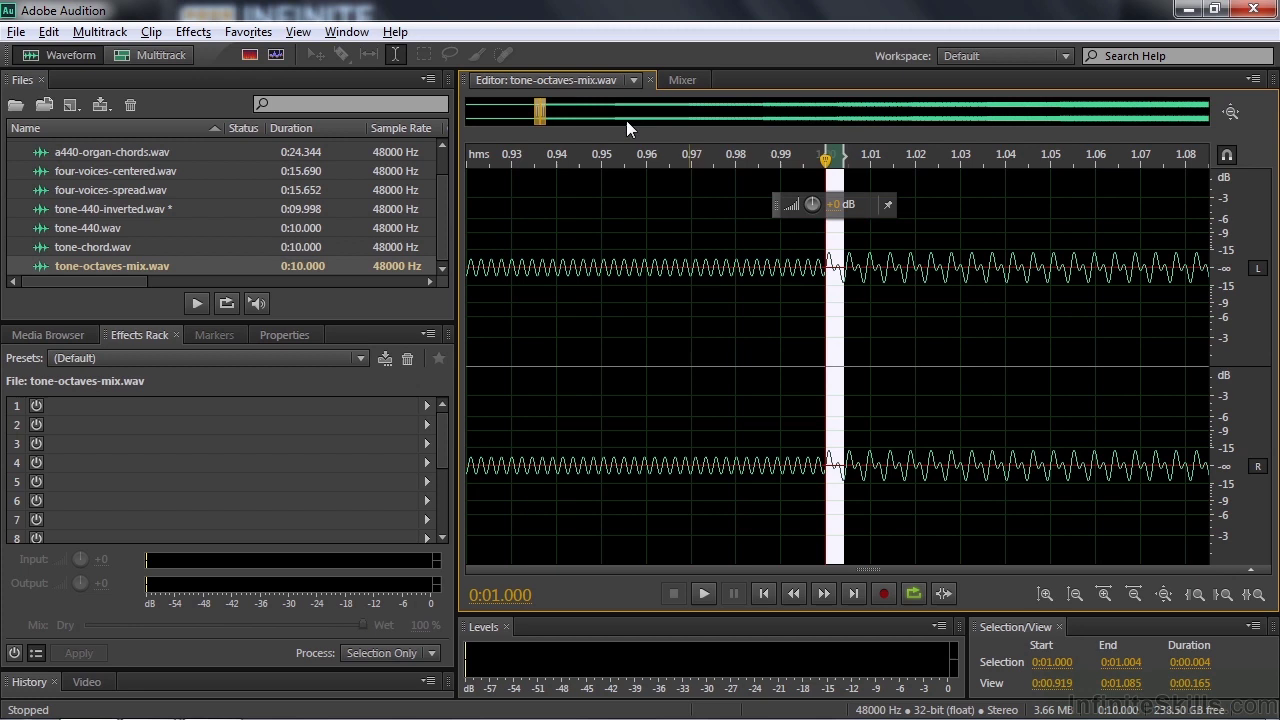
drag(538, 112, 607, 116)
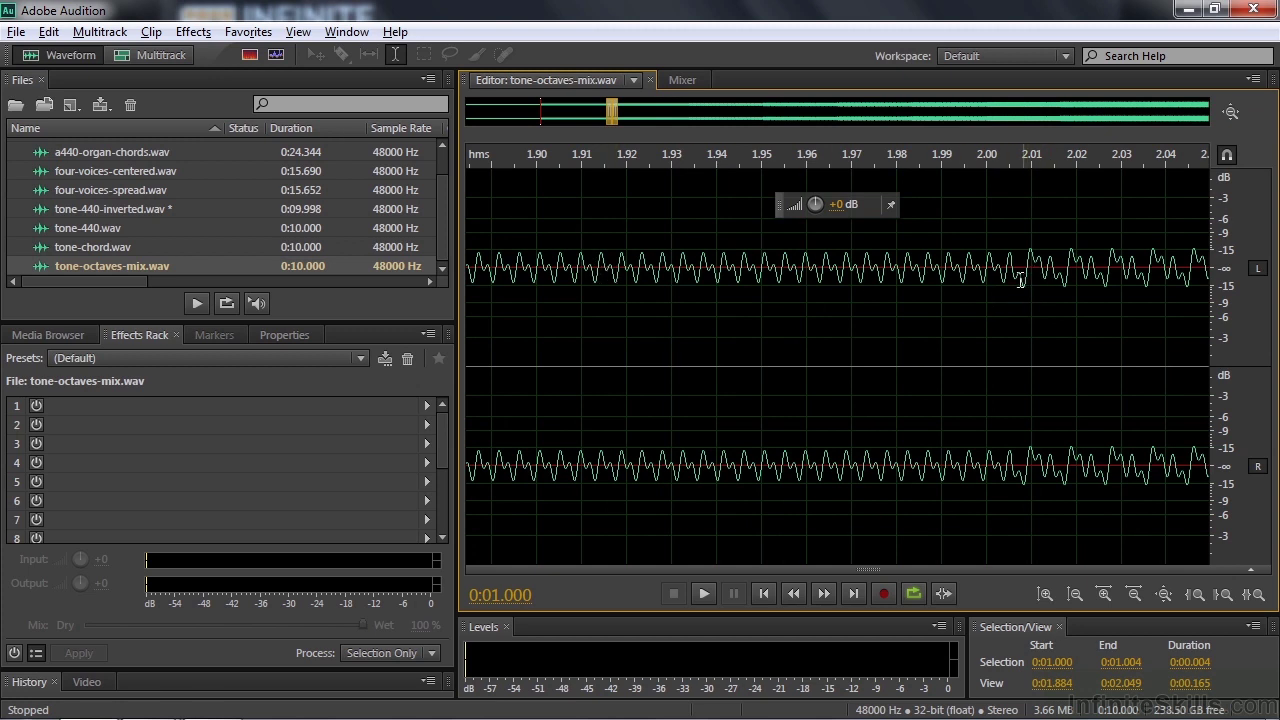
Select the 2.007–2.017 s cycle, then scroll to the dense waveform near 9.7 s
drag(985, 277, 1026, 290)
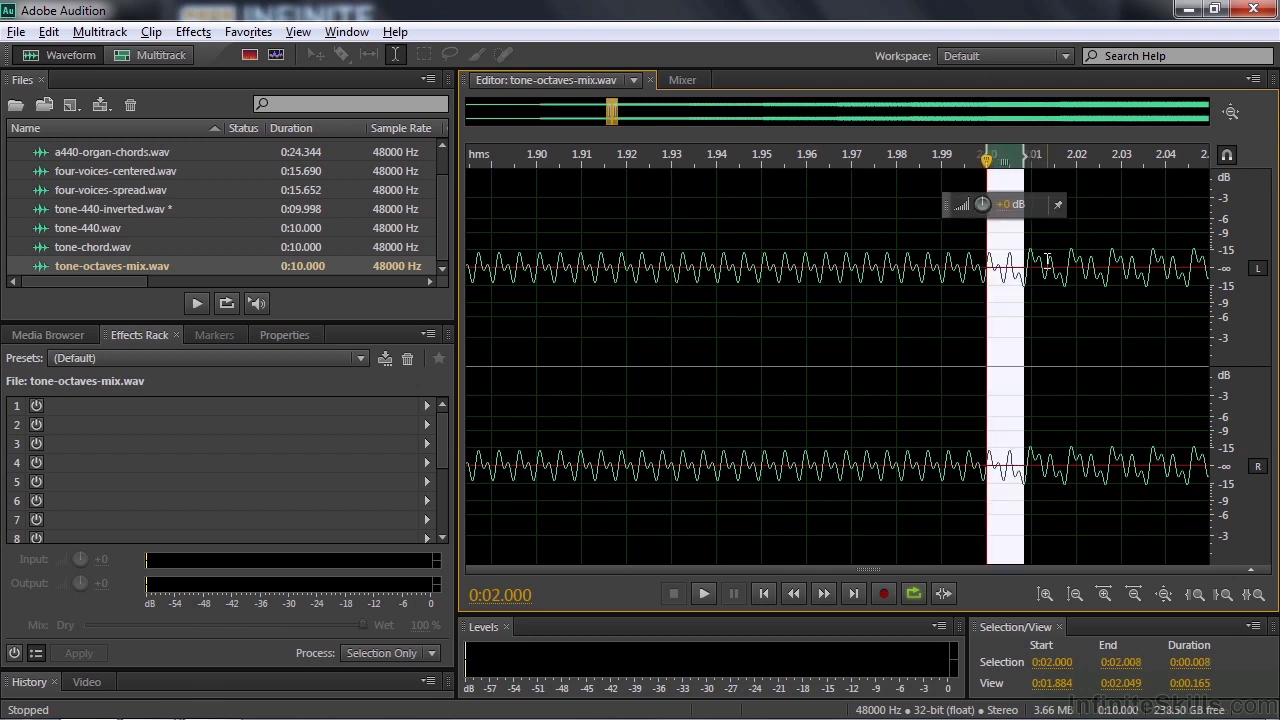
drag(1022, 275, 1064, 290)
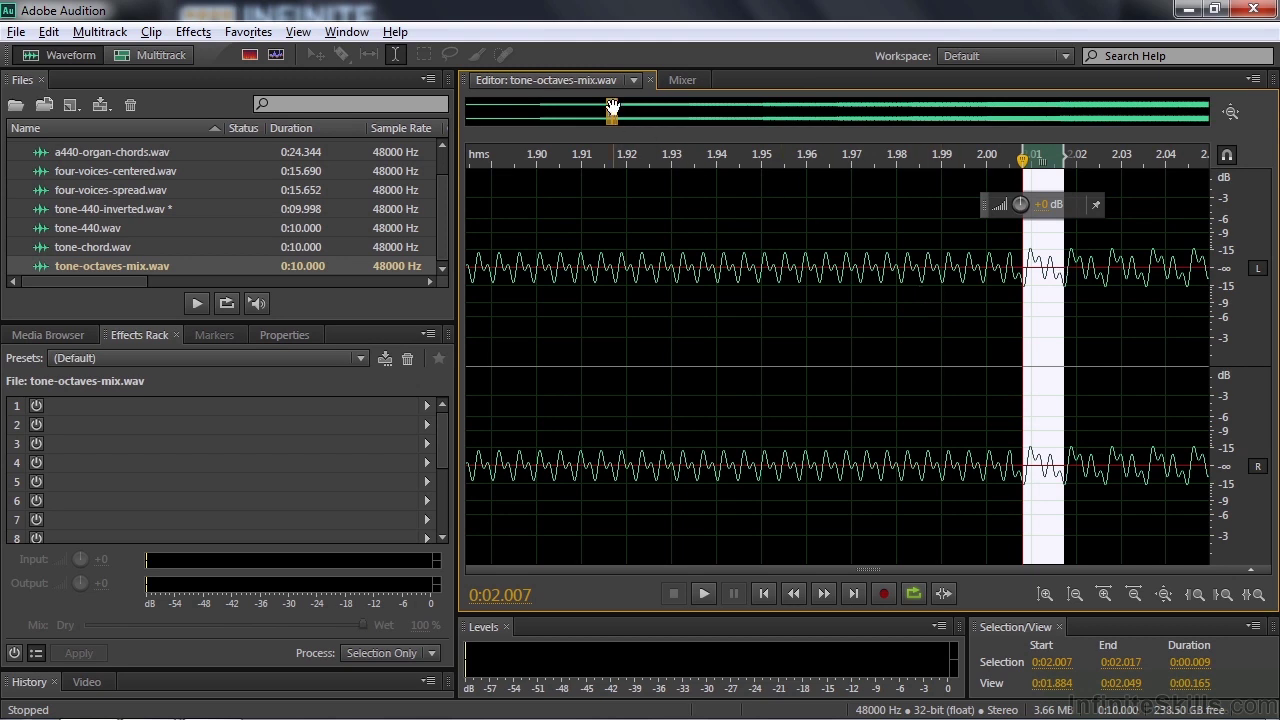
drag(614, 110, 1188, 98)
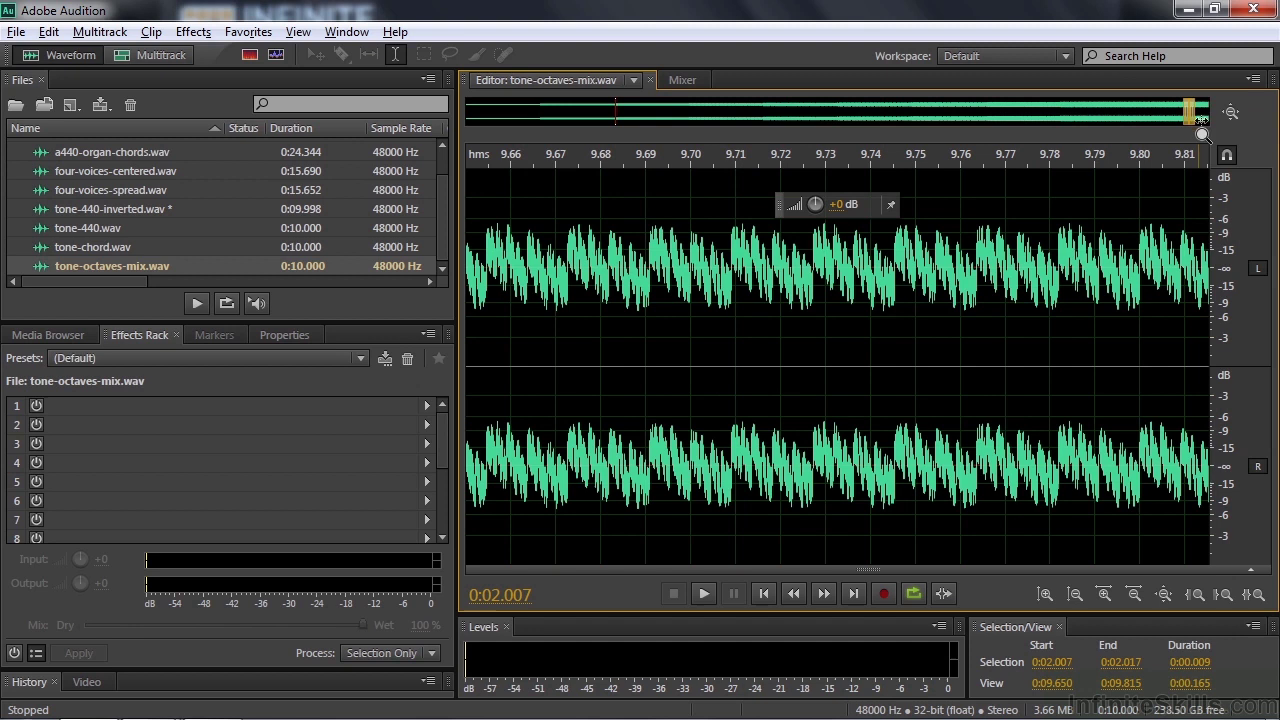
Widen the view to the file's last third-second and zoom in with the wheel
drag(1201, 134, 1208, 130)
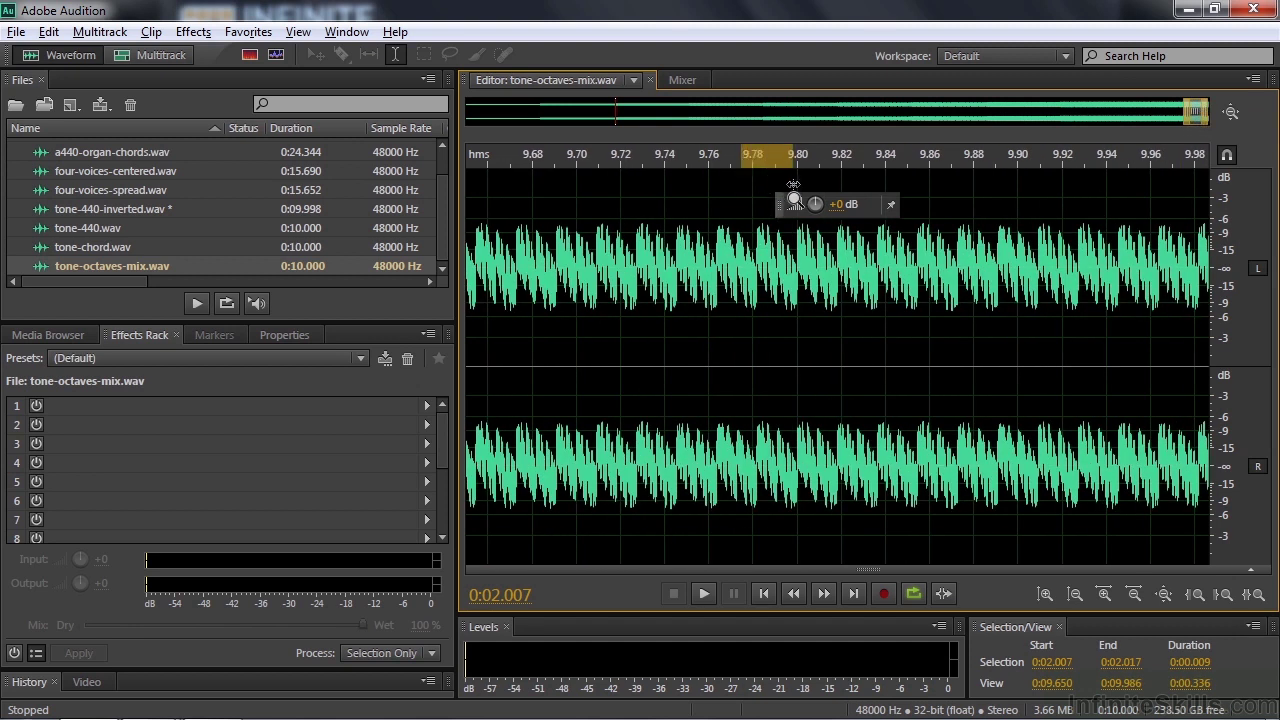
scroll(795, 175, up, 5)
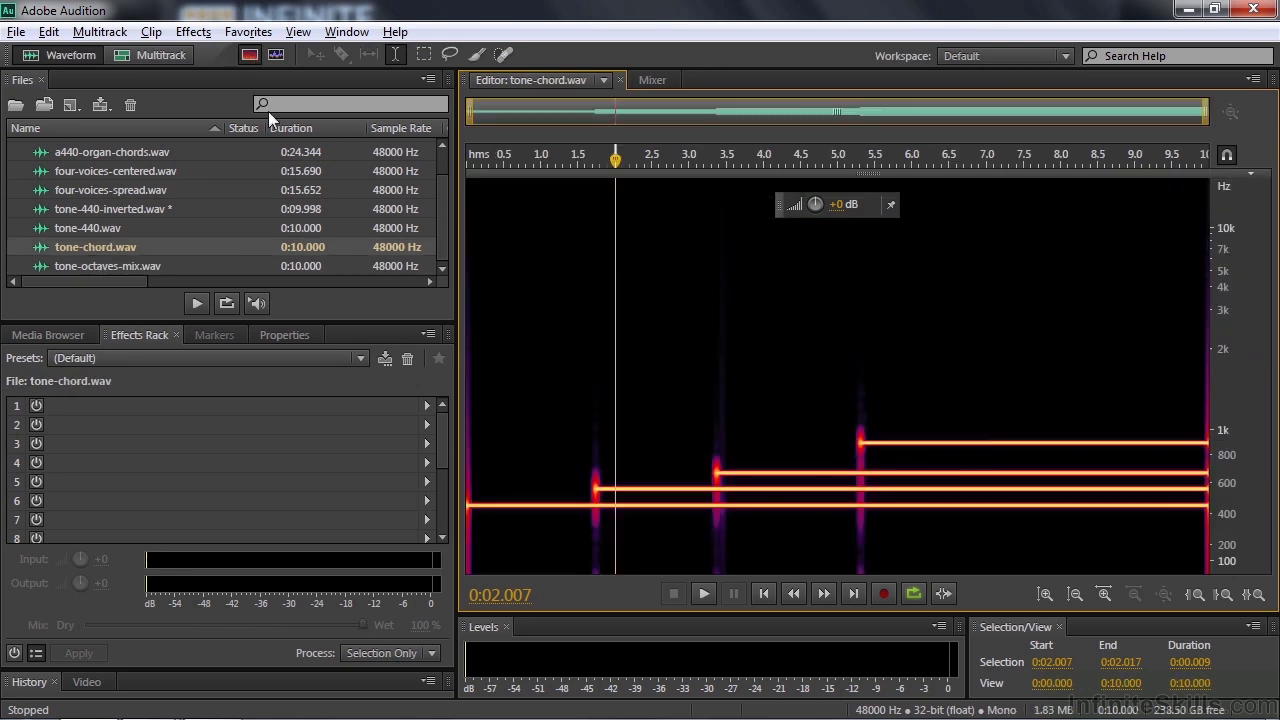
Play tone-chord.wav from 0.5 seconds to hear the four staggered tones, then stop playback
drag(614, 172, 503, 466)
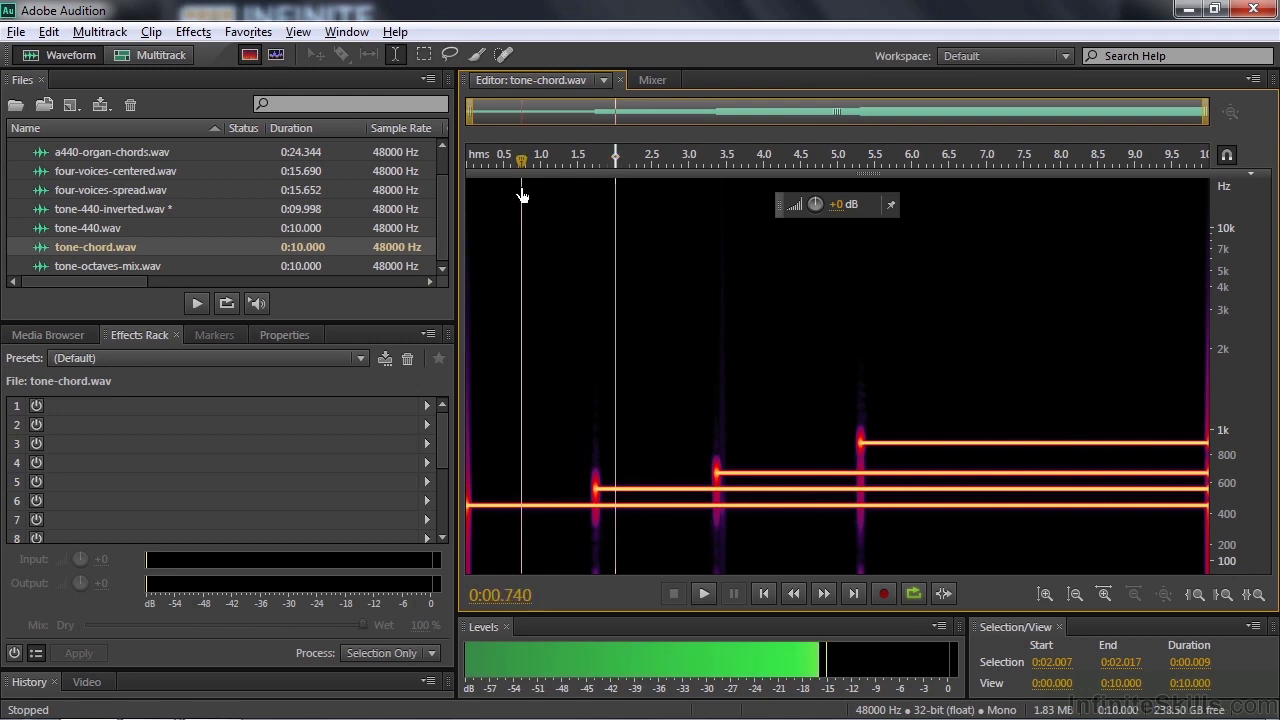
key(space)
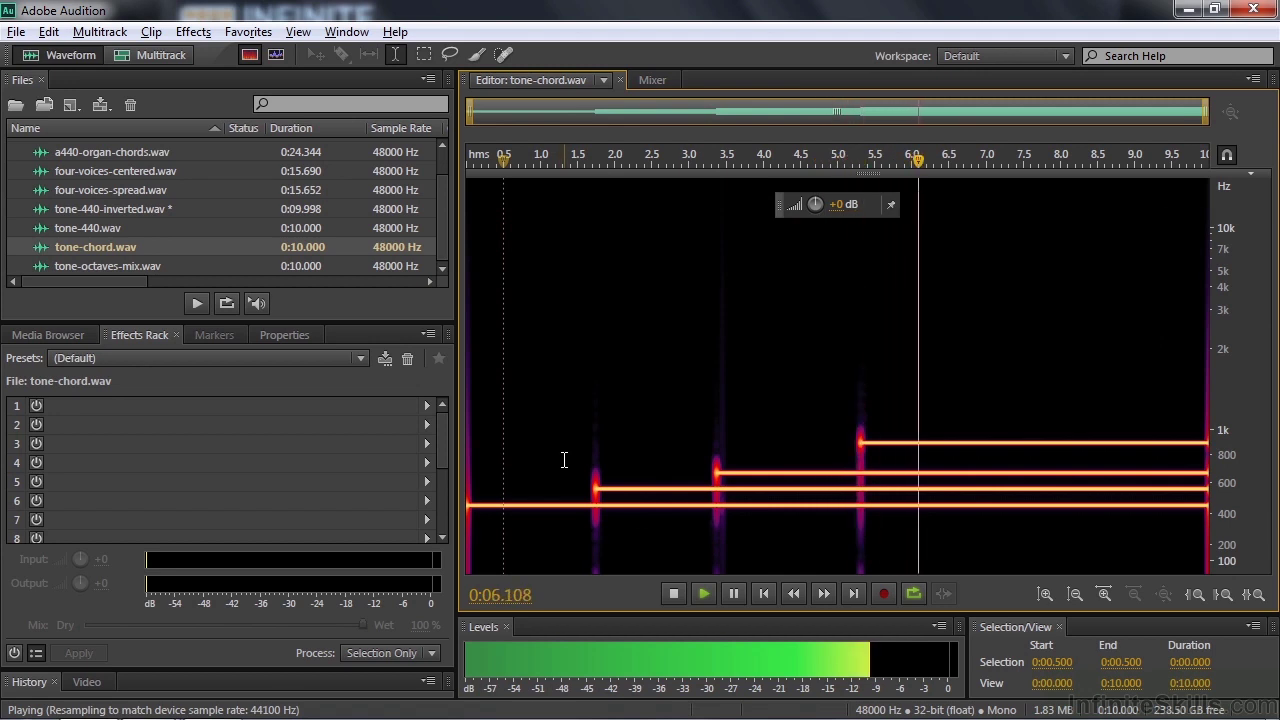
key(space)
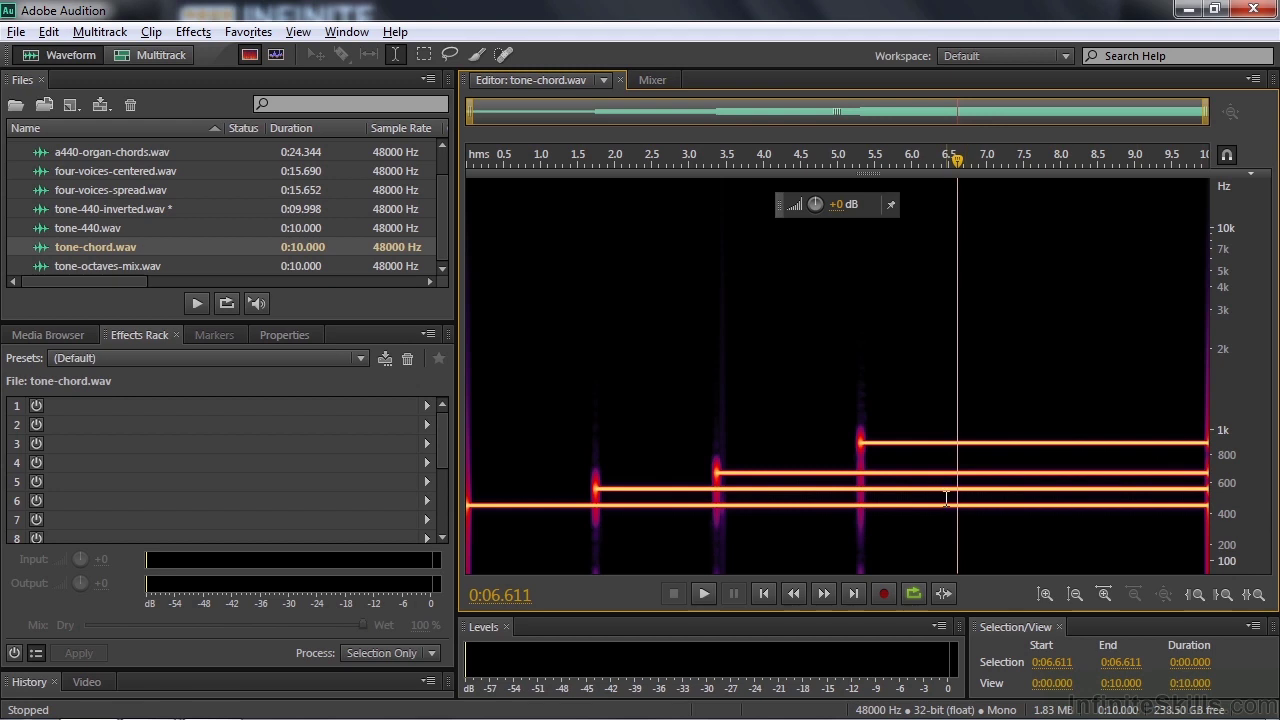
drag(957, 160, 545, 160)
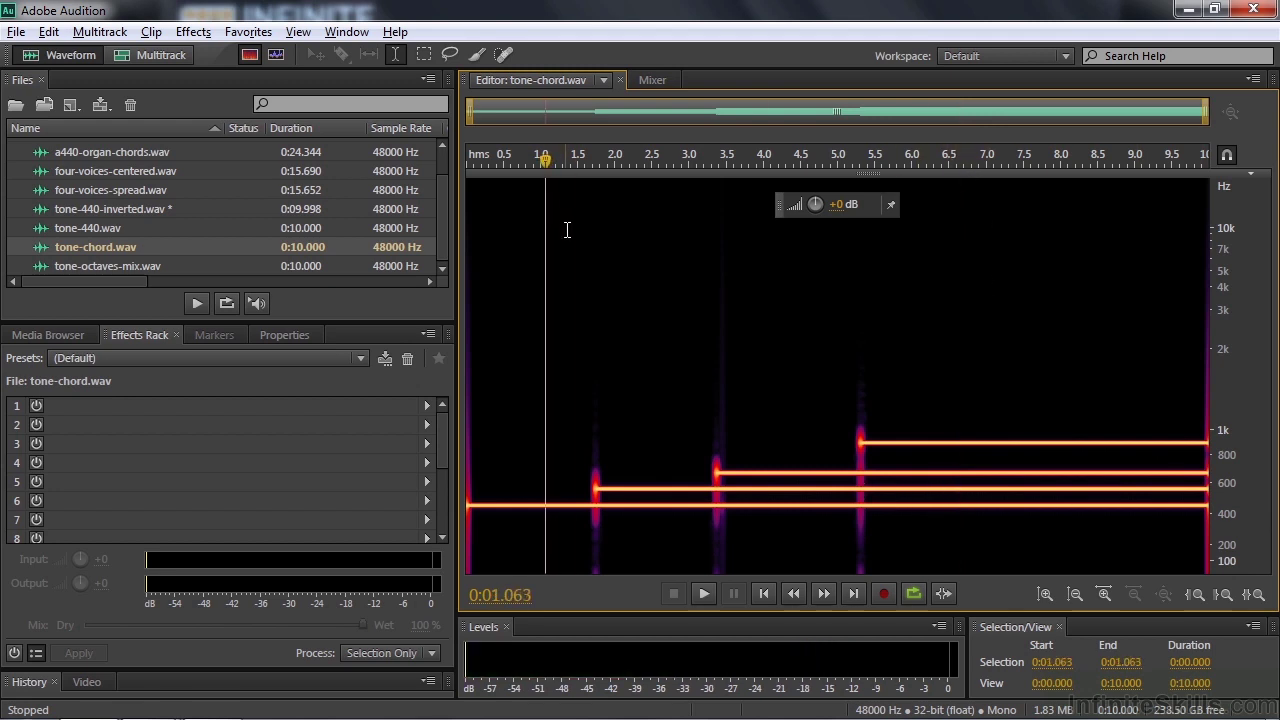
key(space)
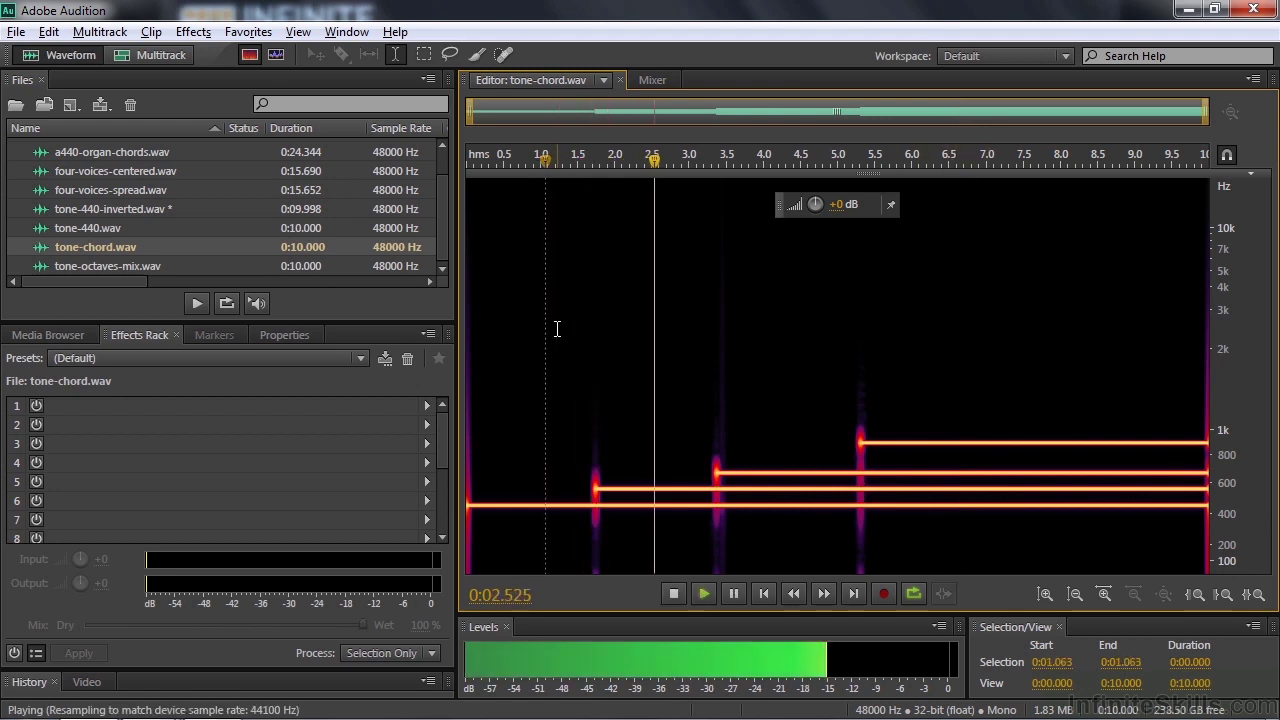
key(space)
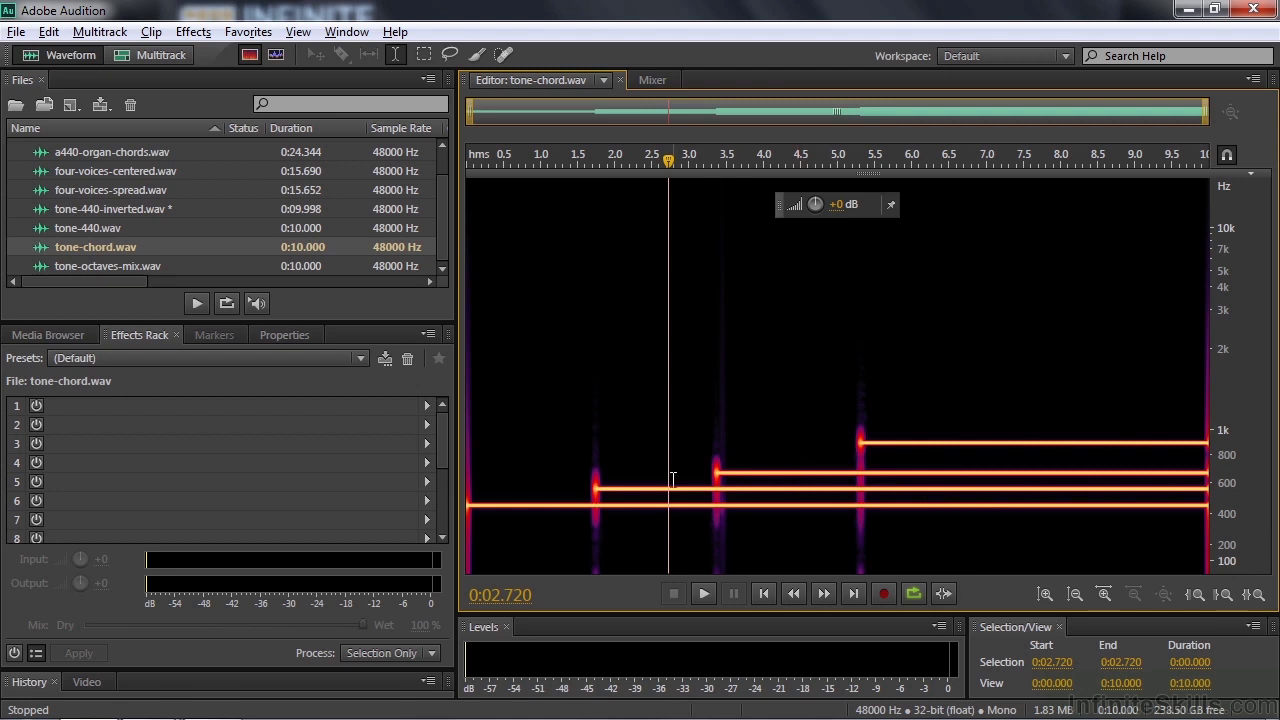
key(space)
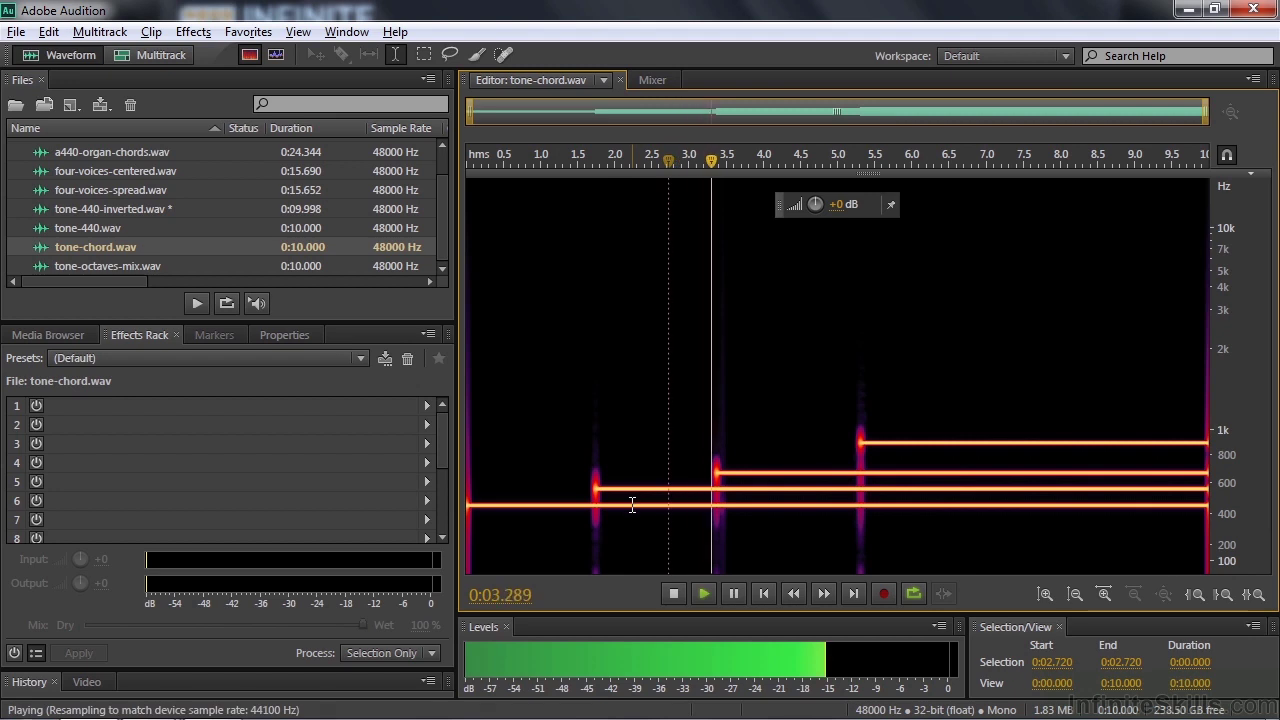
click(733, 590)
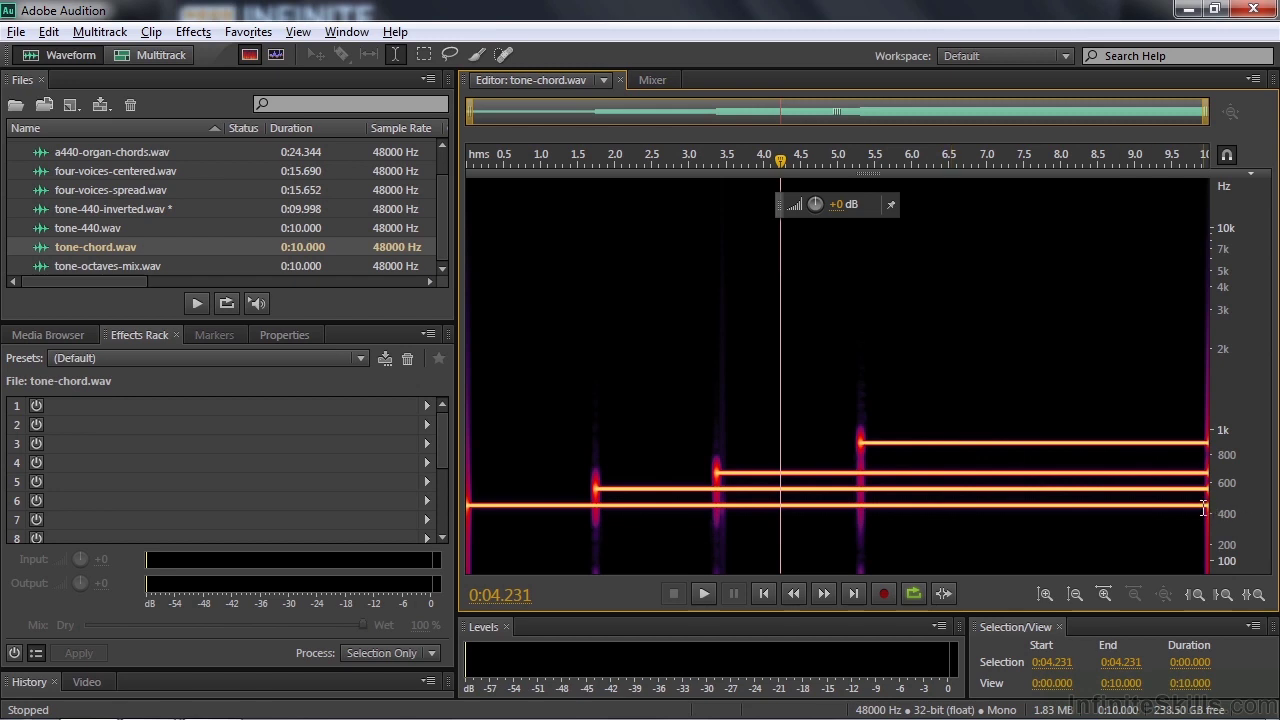
key(space)
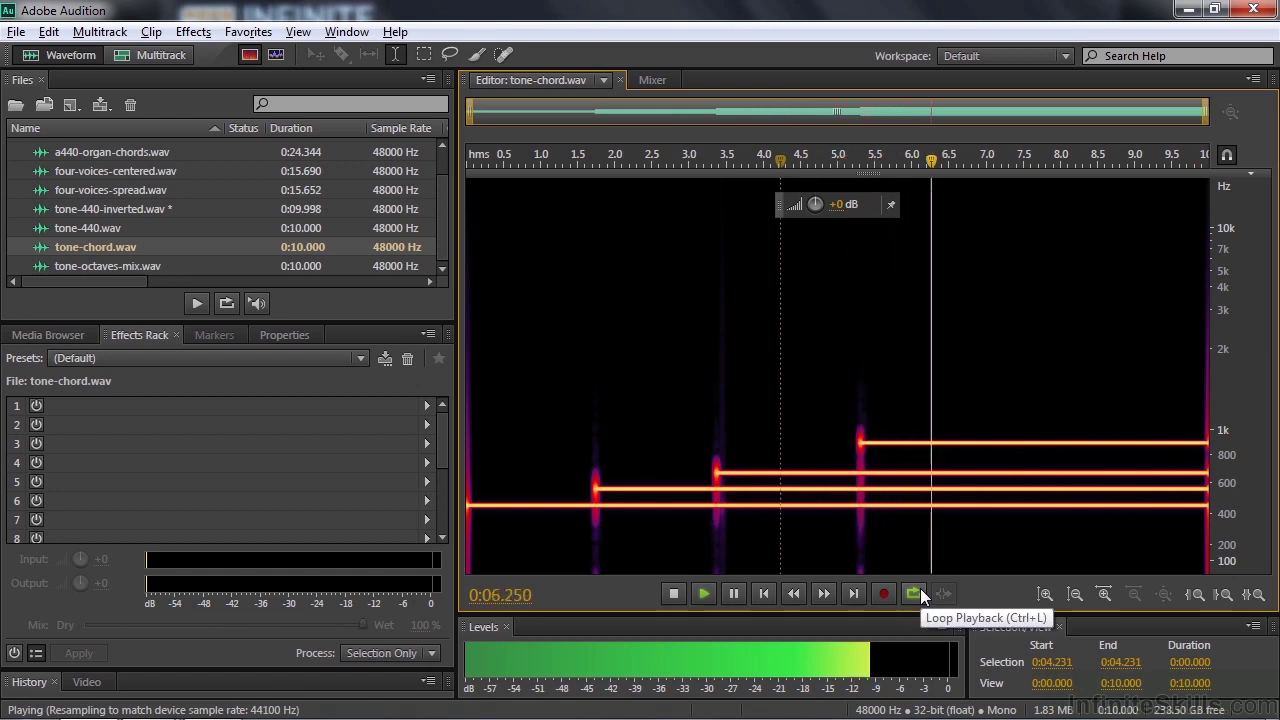
key(space)
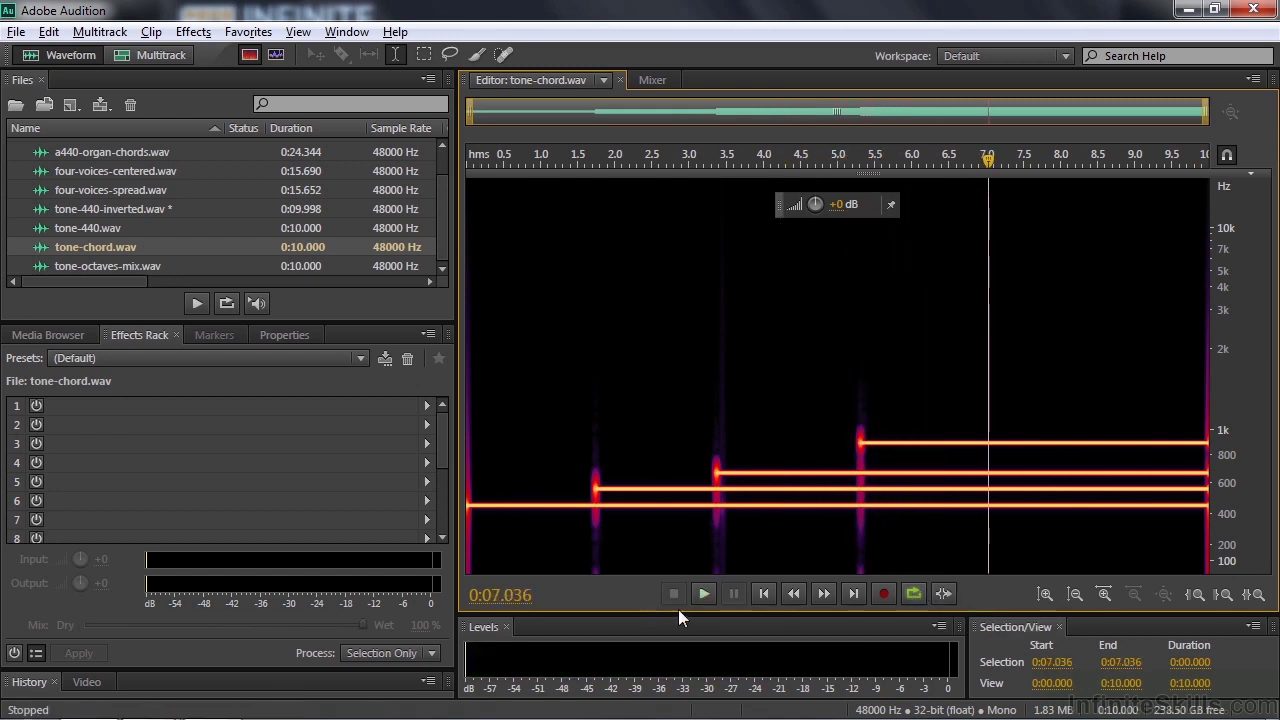
click(523, 505)
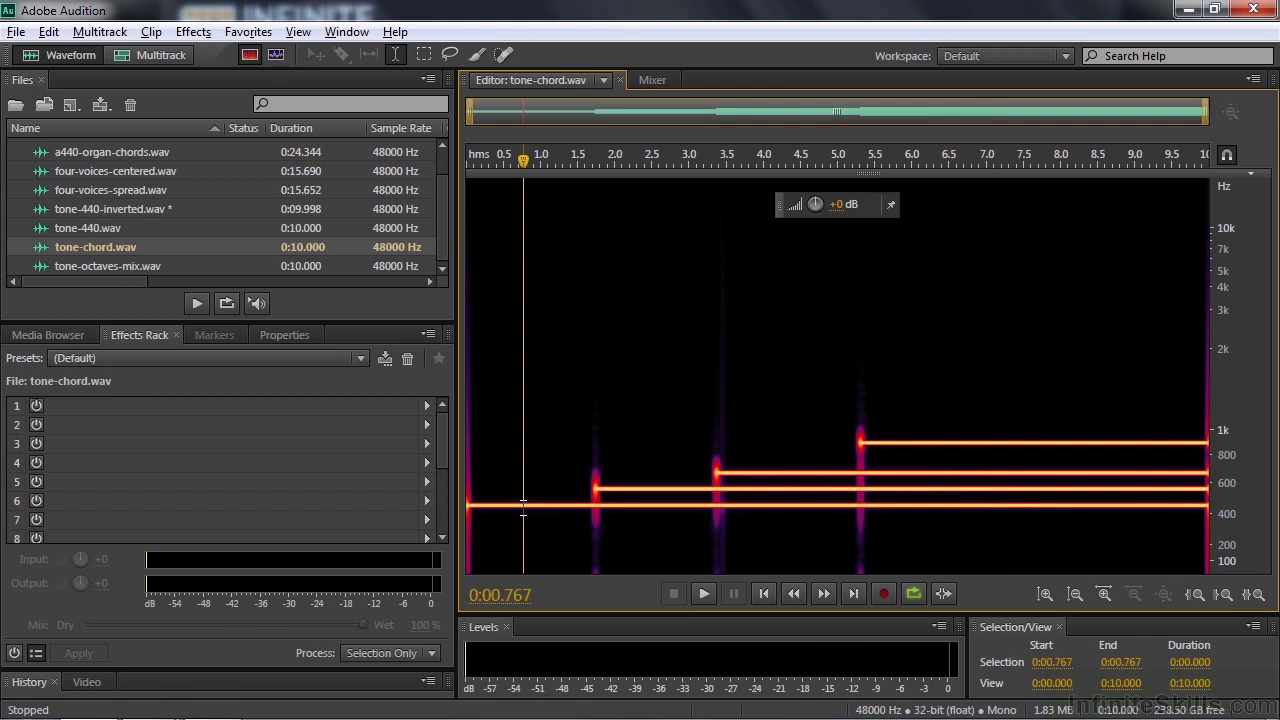
key(space)
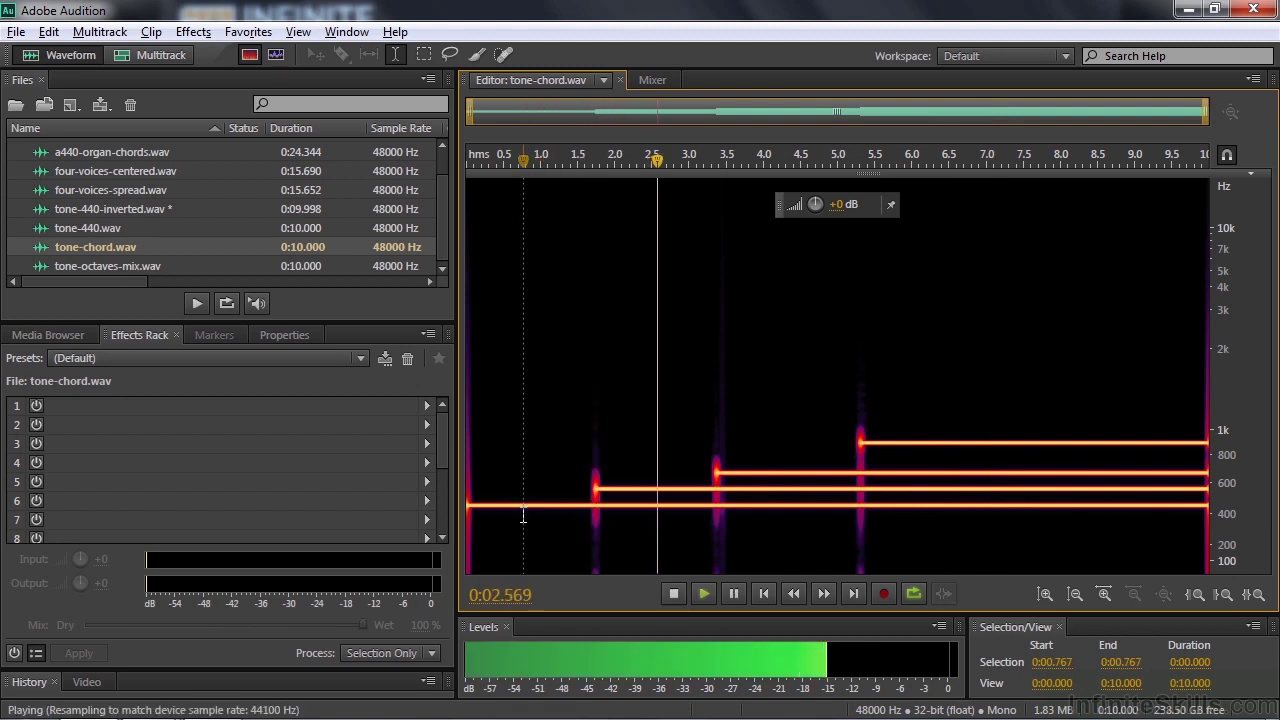
key(space)
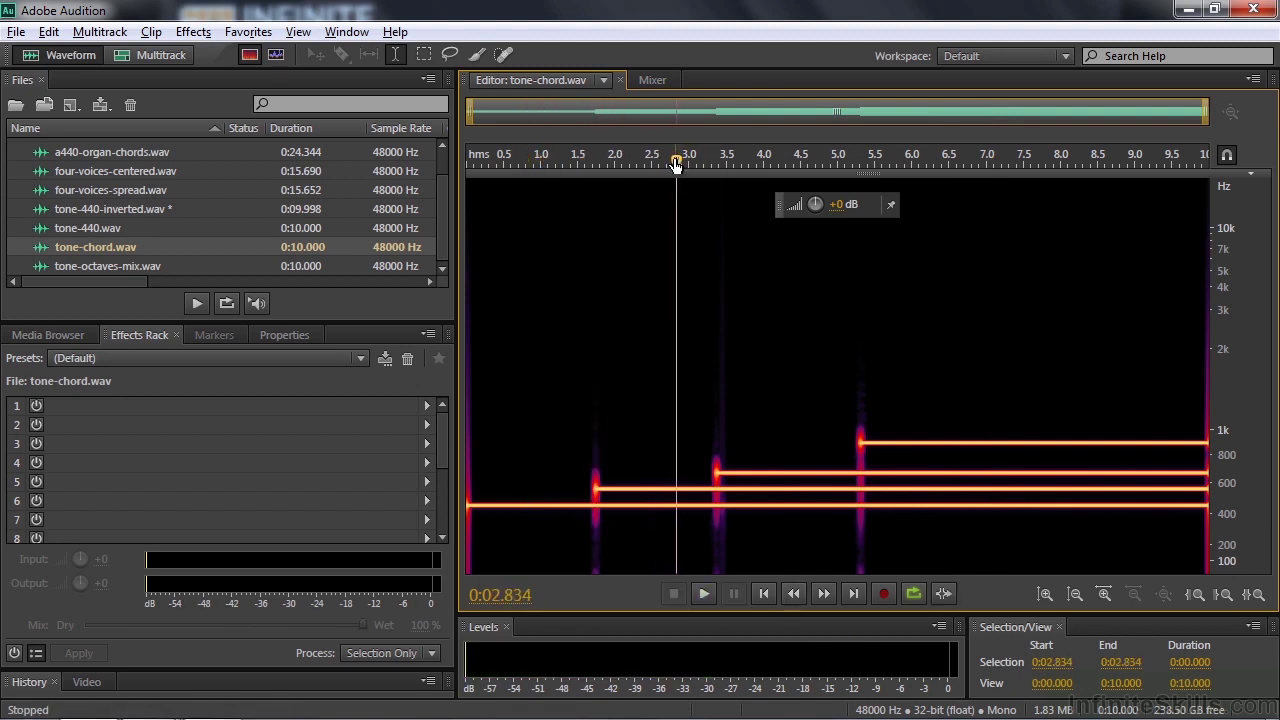
mouse_move(676, 165)
mouse_down()
mouse_move(496, 191)
mouse_move(903, 190)
mouse_up()
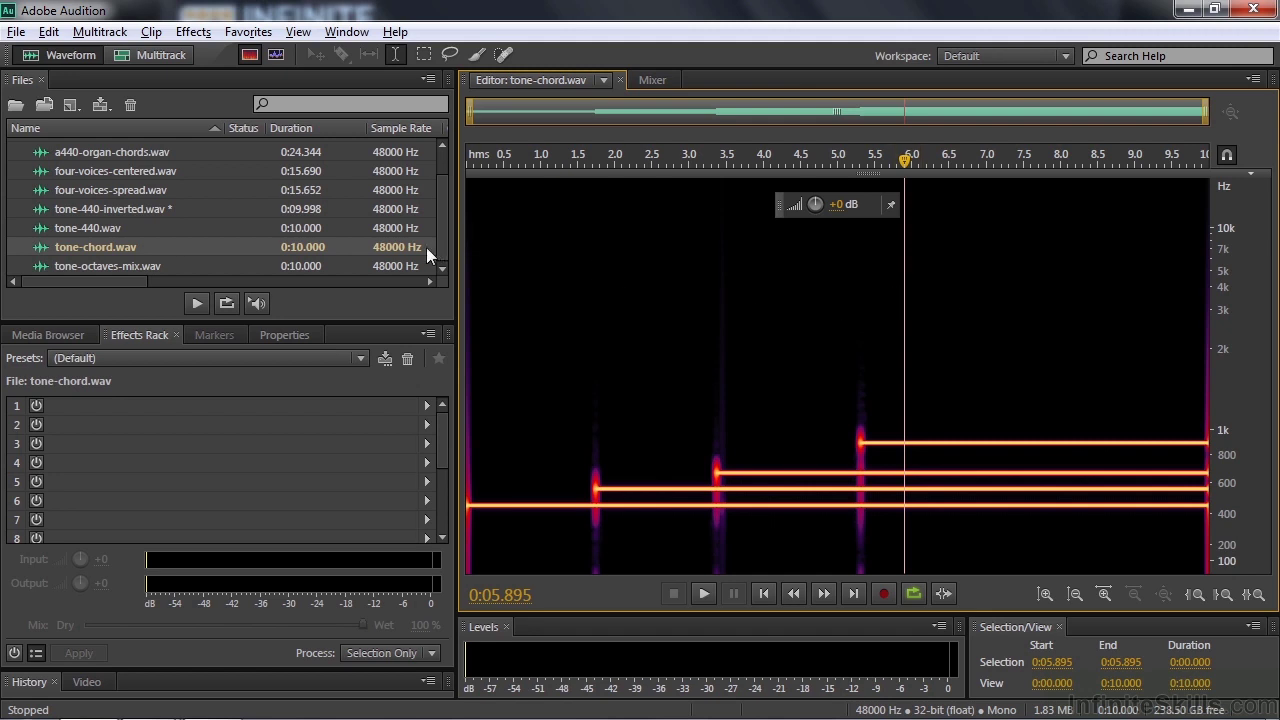
Play the full 15.69-second four-voices-centered.wav from the start, zoomed out to fit the file
click(41, 172)
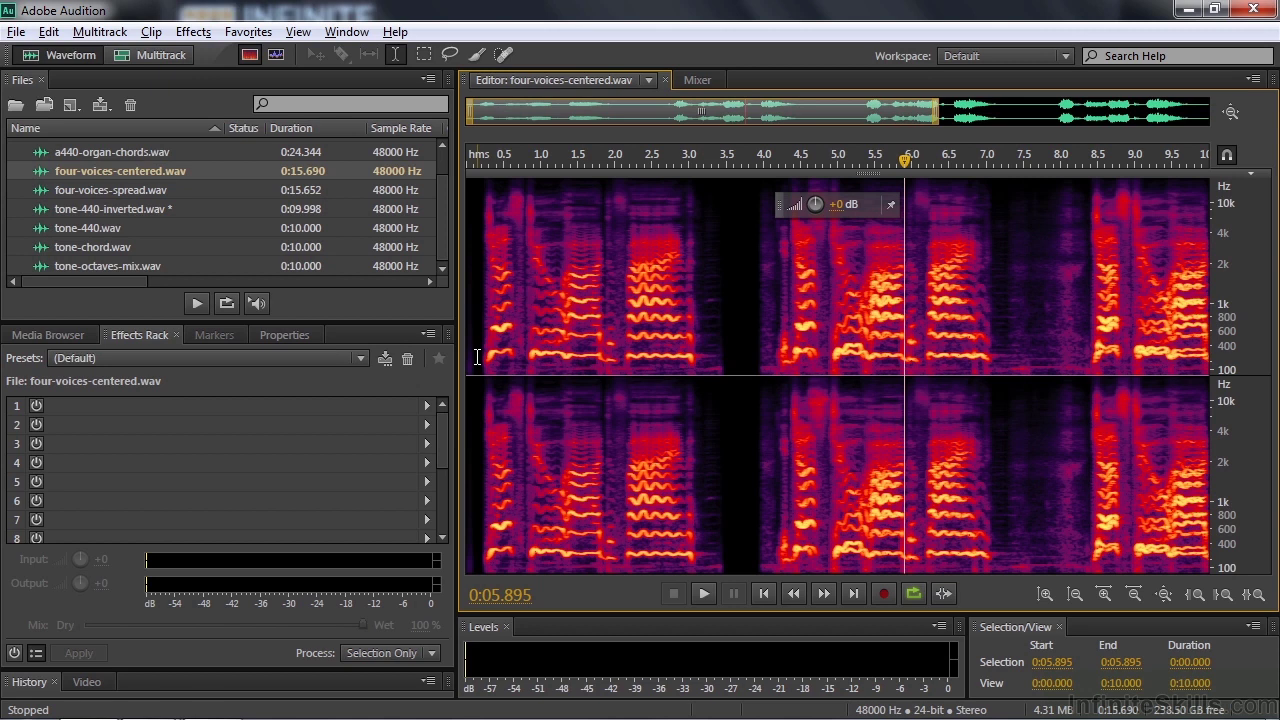
key(backslash)
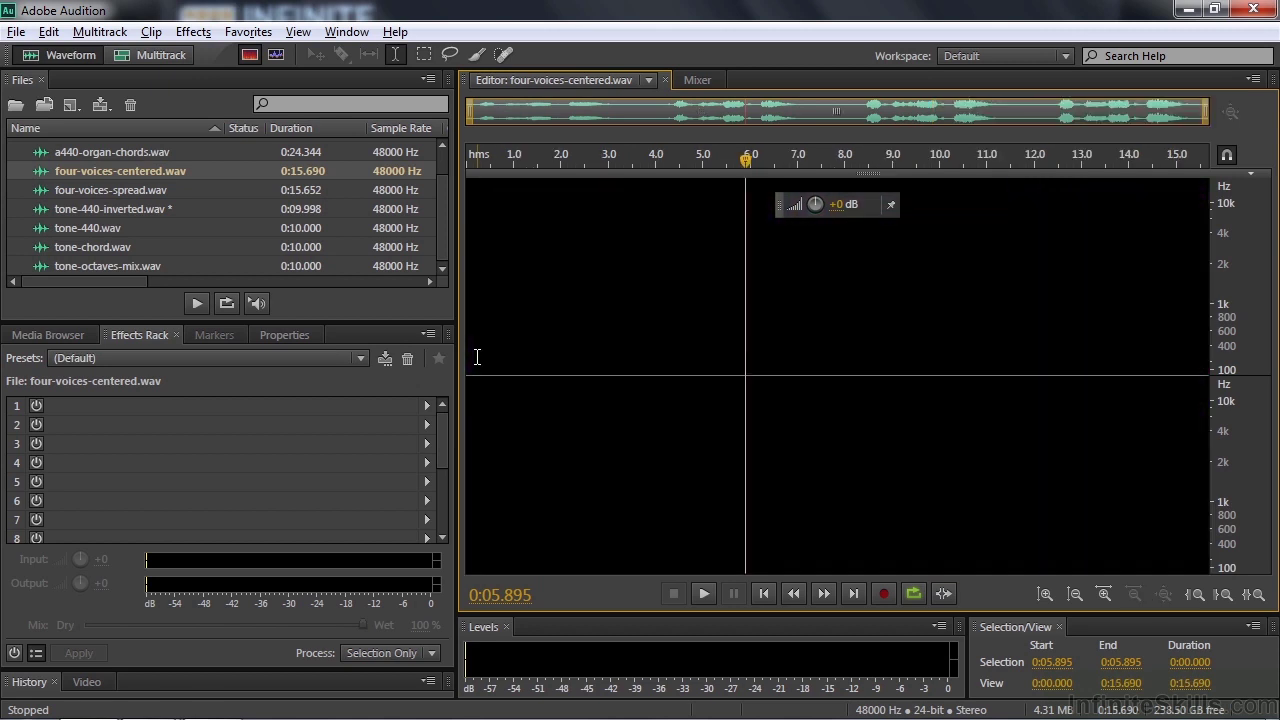
key(Home)
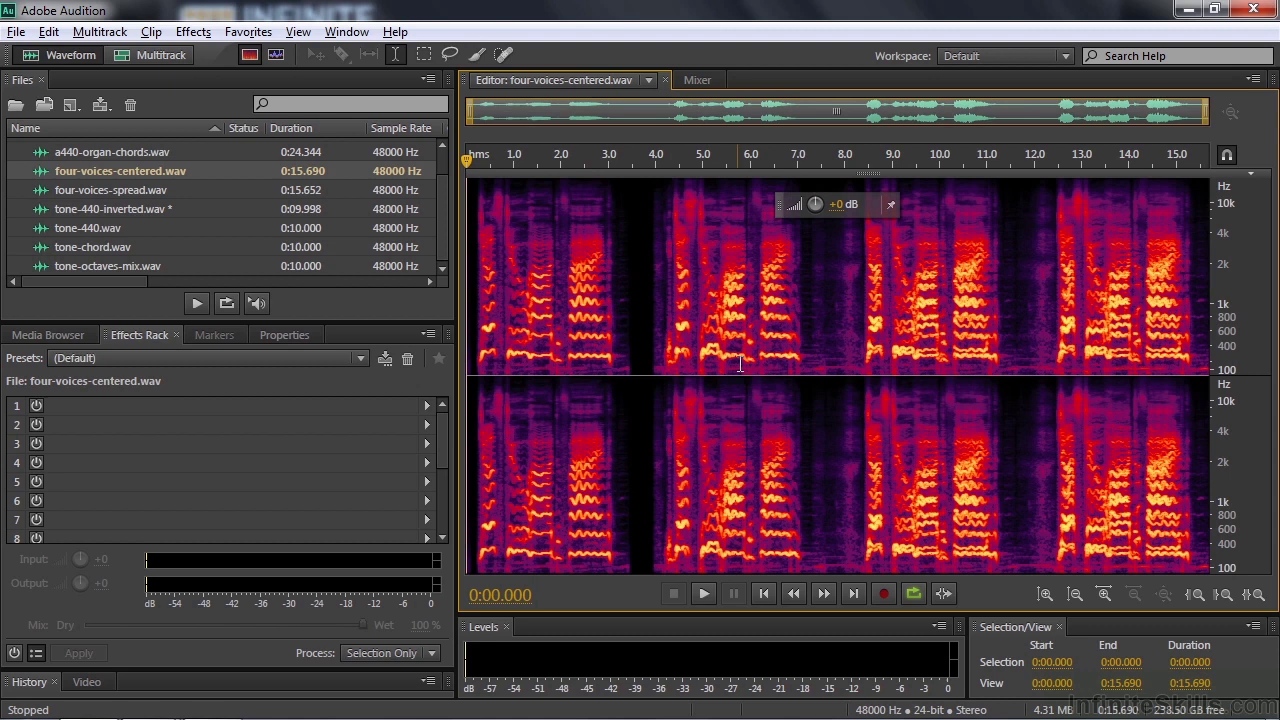
key(space)
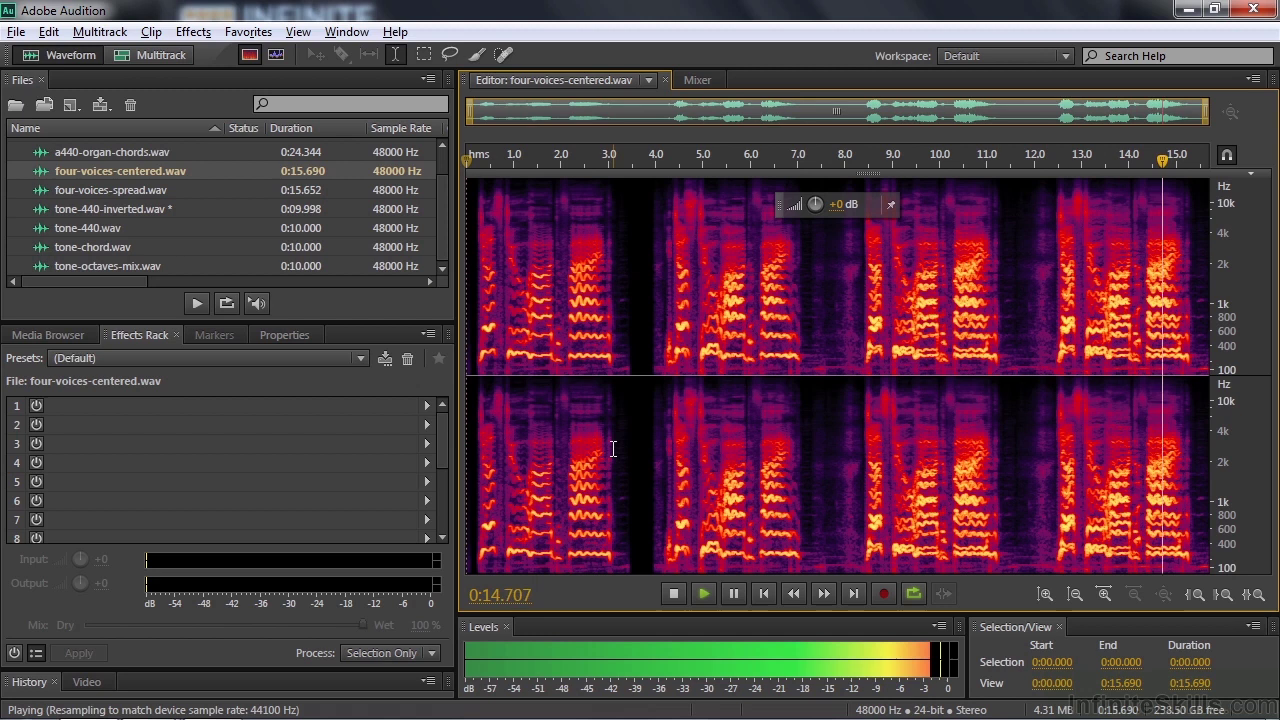
key(space)
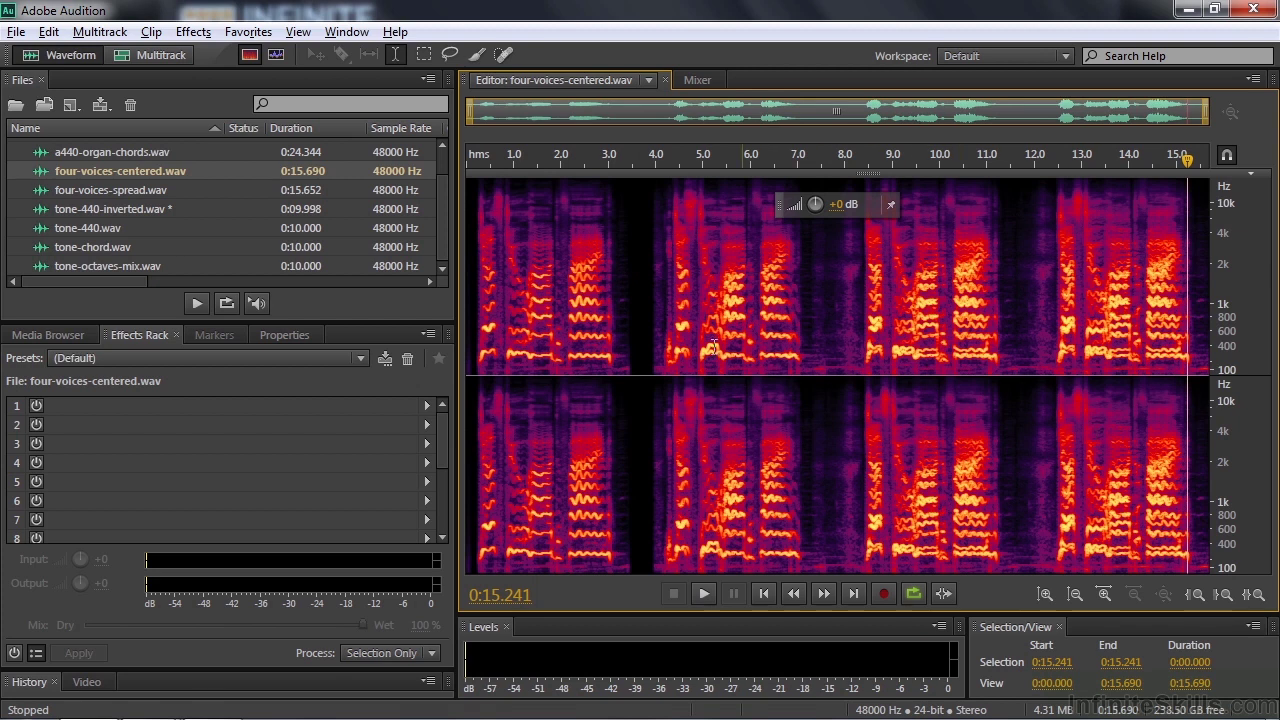
Scrub the centered file from about 0.65 to 9.6 seconds, then open four-voices-spread.wav
click(501, 156)
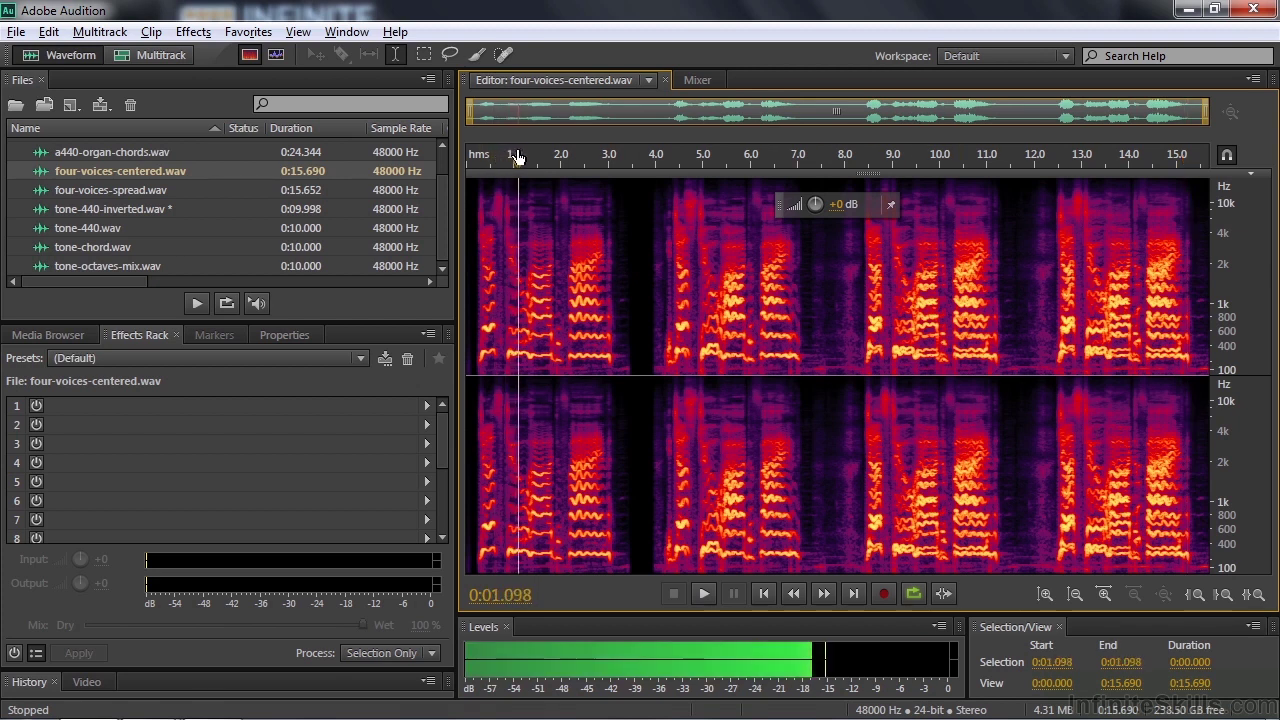
drag(501, 156, 732, 155)
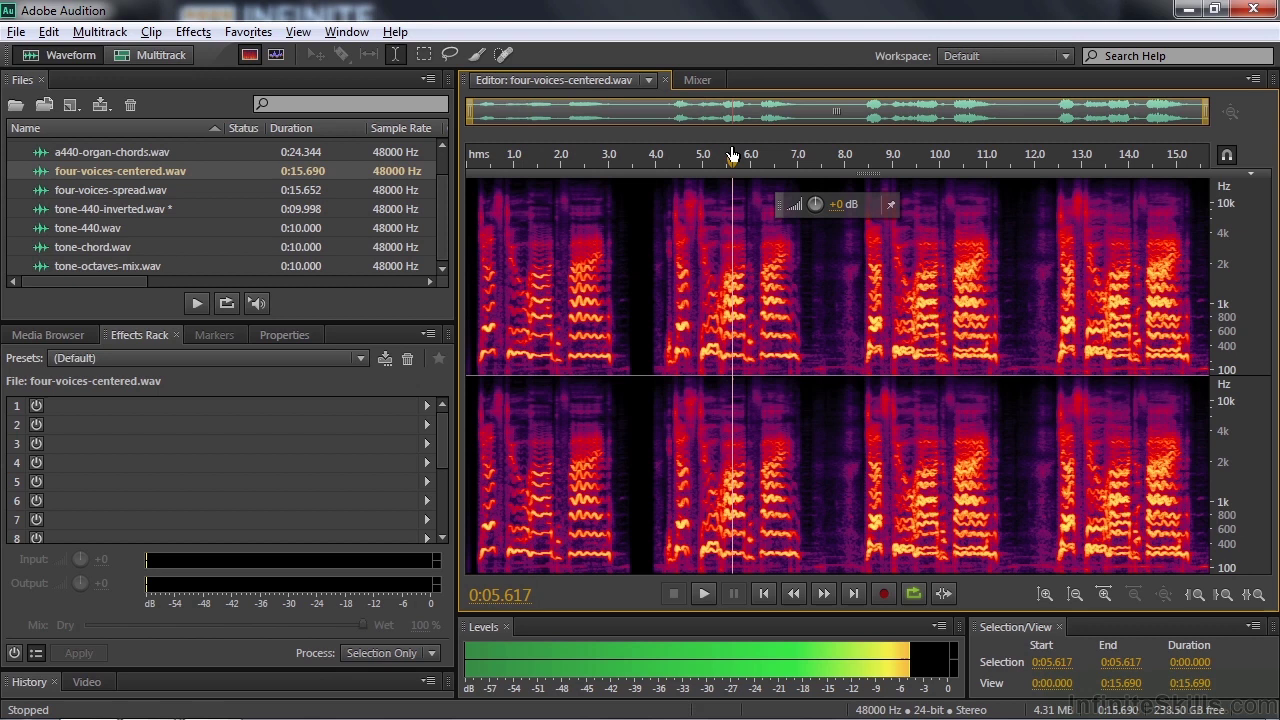
mouse_move(732, 155)
mouse_down()
mouse_move(919, 158)
mouse_move(1129, 122)
mouse_up()
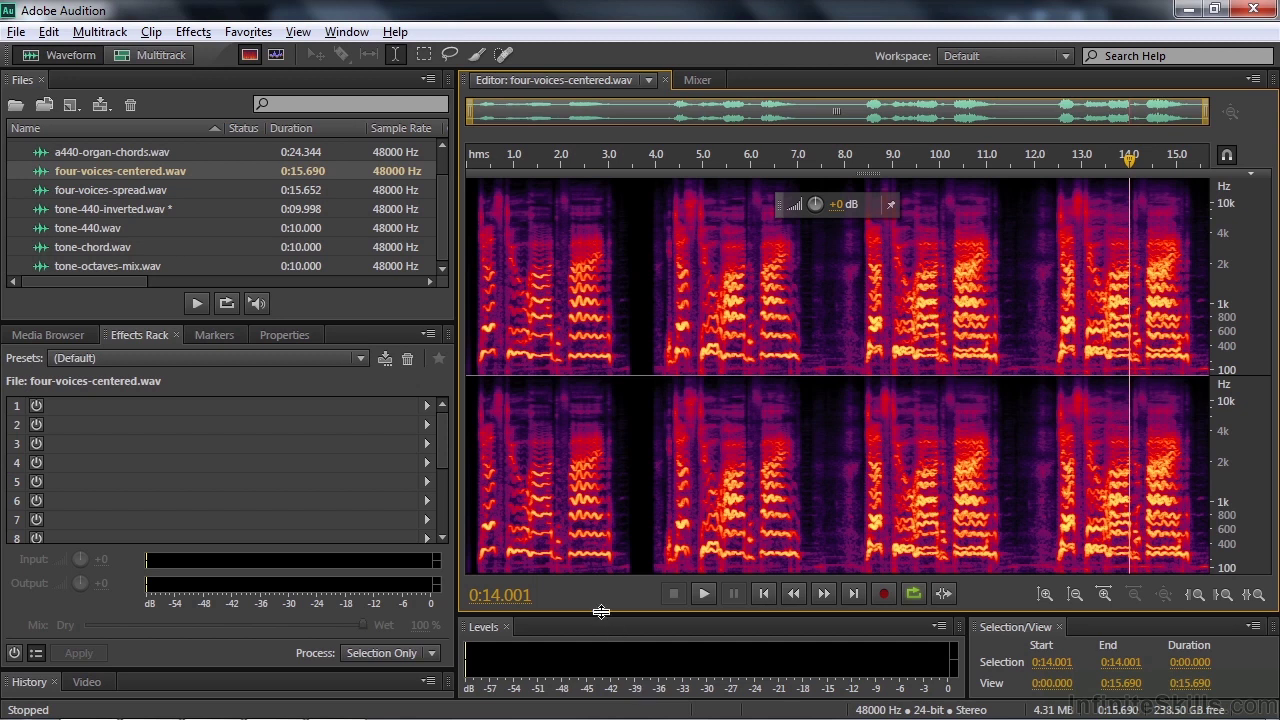
click(42, 189)
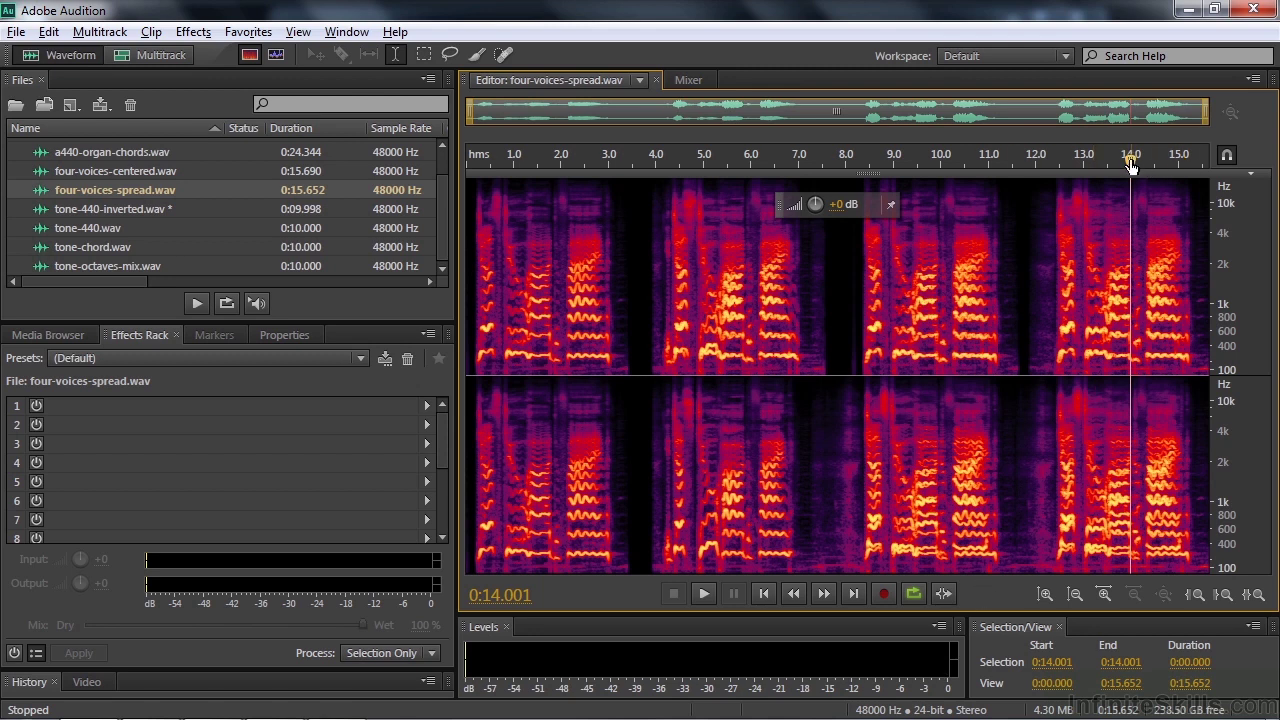
drag(1131, 165, 414, 218)
key(space)
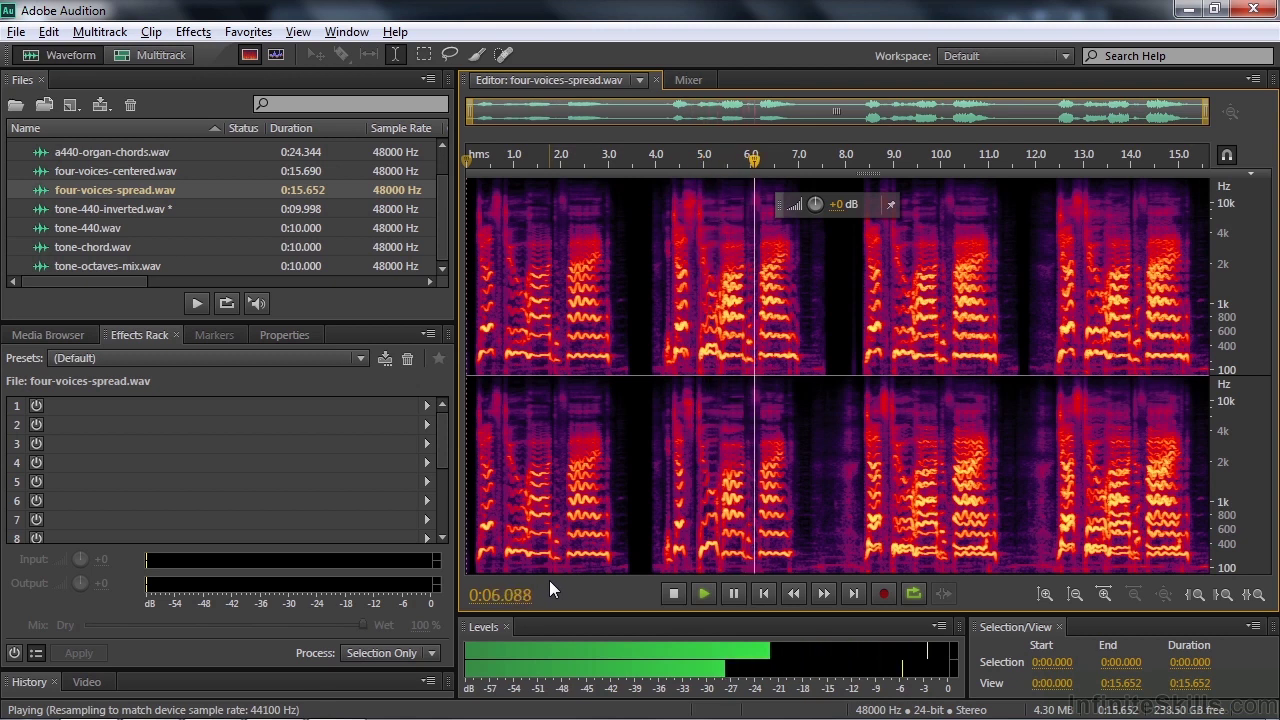
key(space)
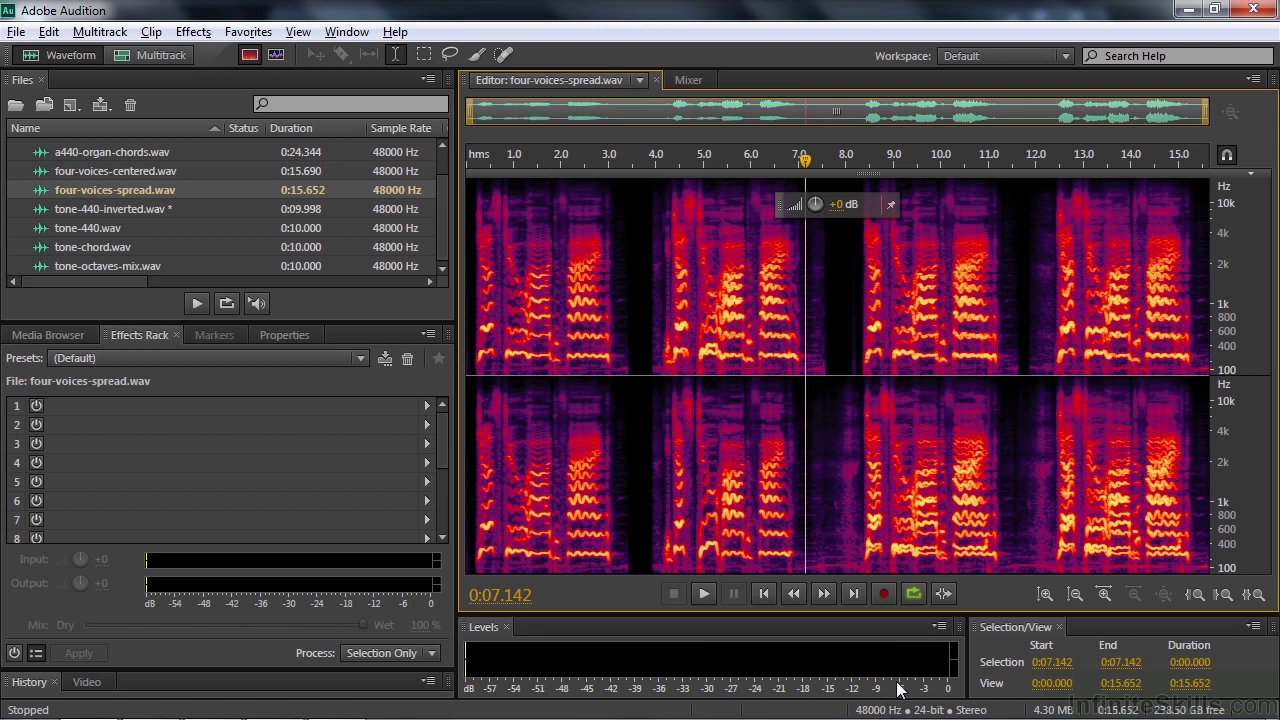
key(space)
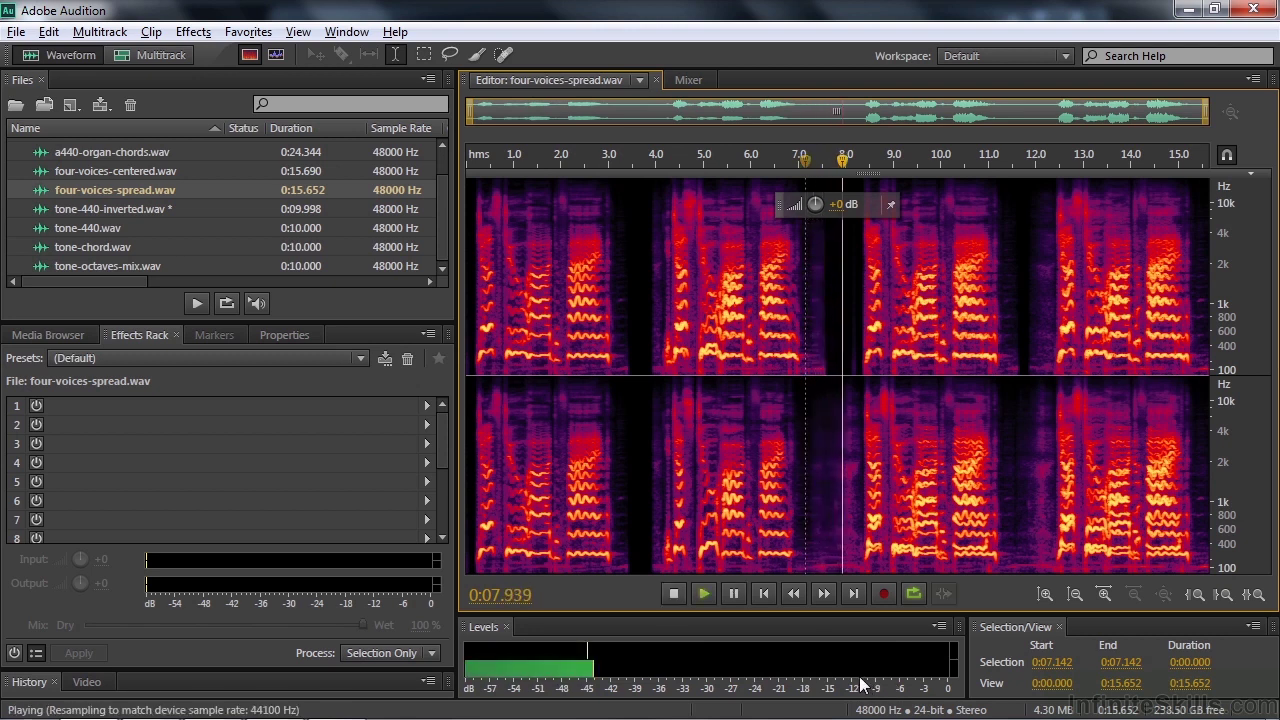